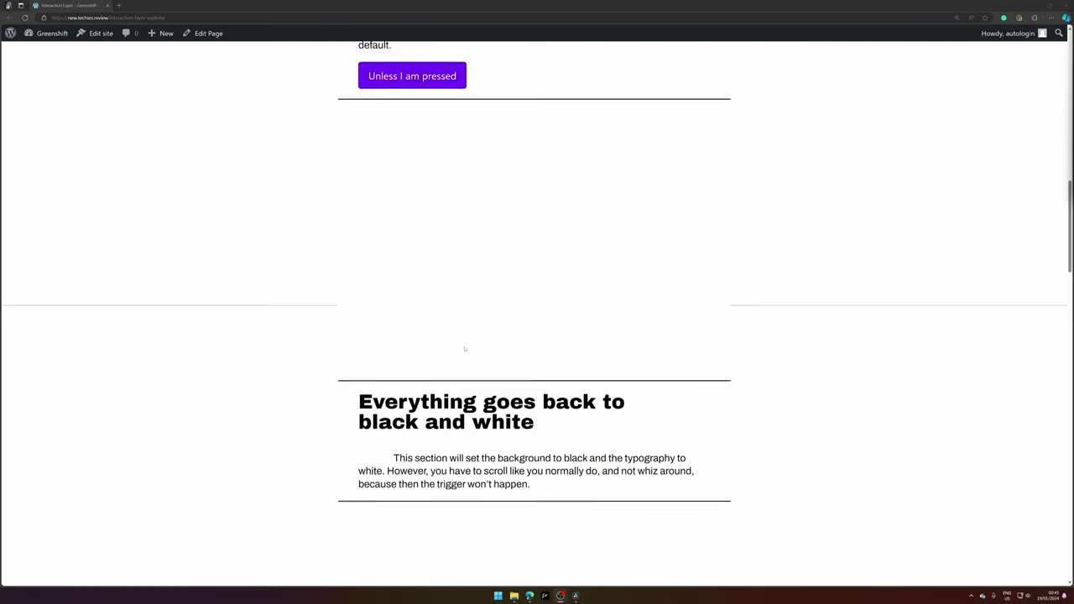
- Scroll the live page past 'Everything goes back to black and white' down to 'Everything turns back'
scroll(464, 348, "down", 3)
scroll(464, 349, "down", 4)
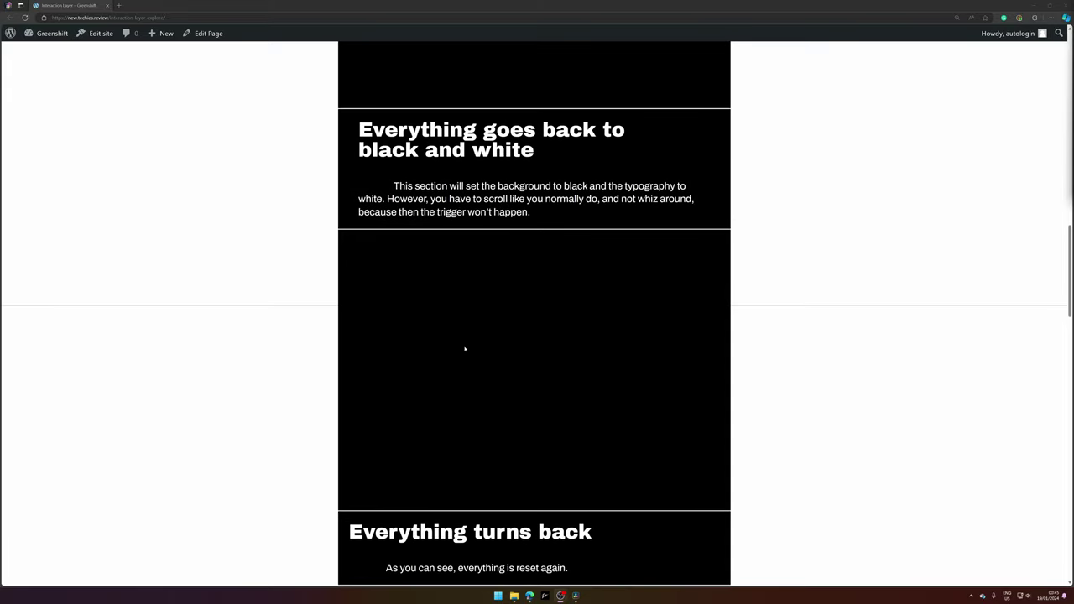
scroll(464, 348, "down", 1)
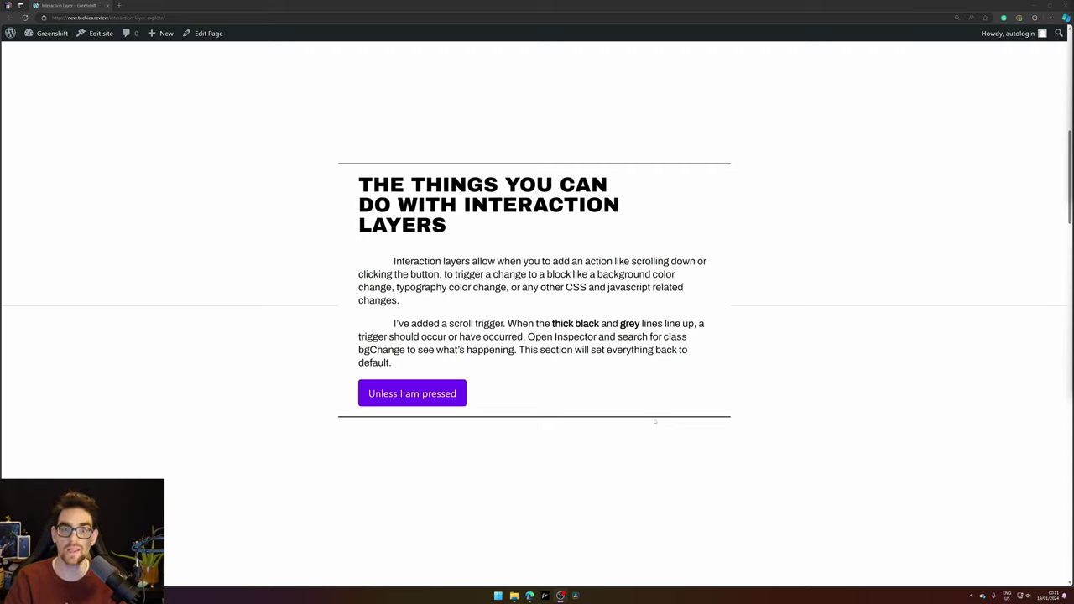
- Press 'Unless I am pressed' to turn the background light blue, then scroll to the orange section
left_click(410, 395)
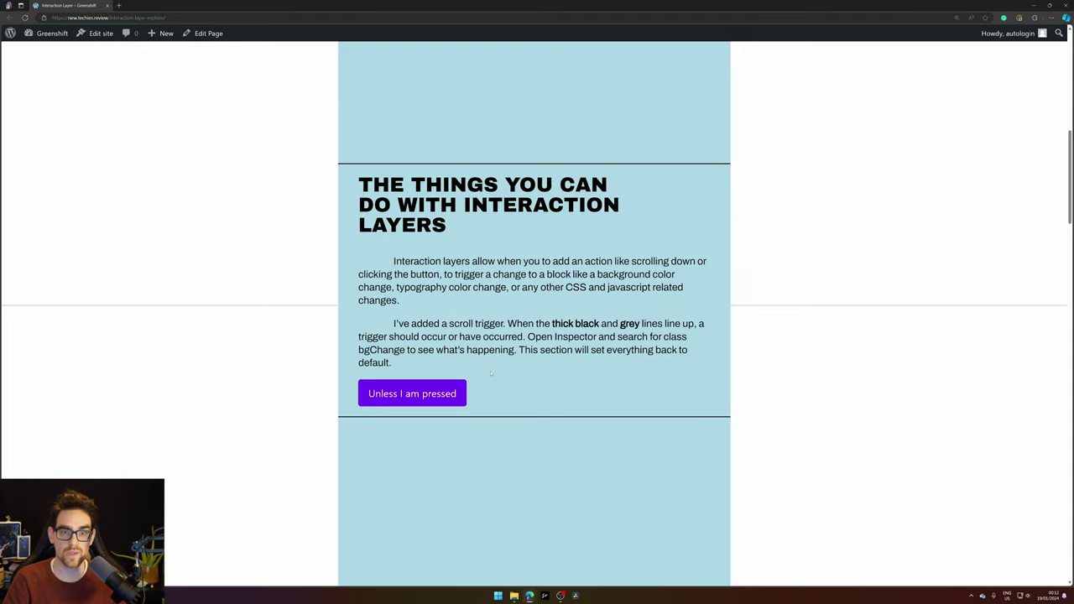
scroll(491, 374, "down", 4)
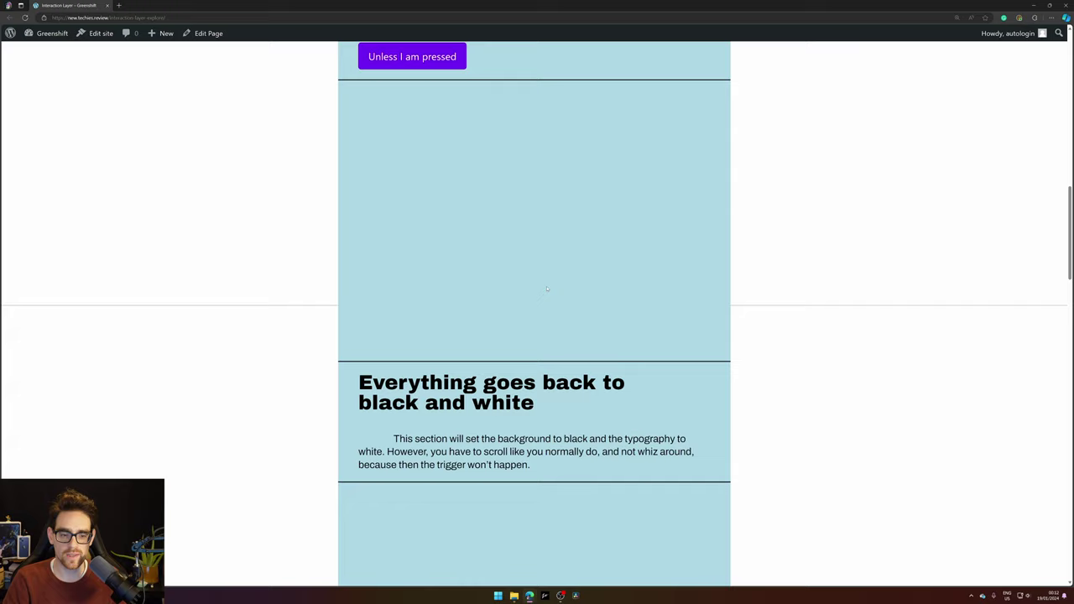
scroll(546, 289, "down", 2)
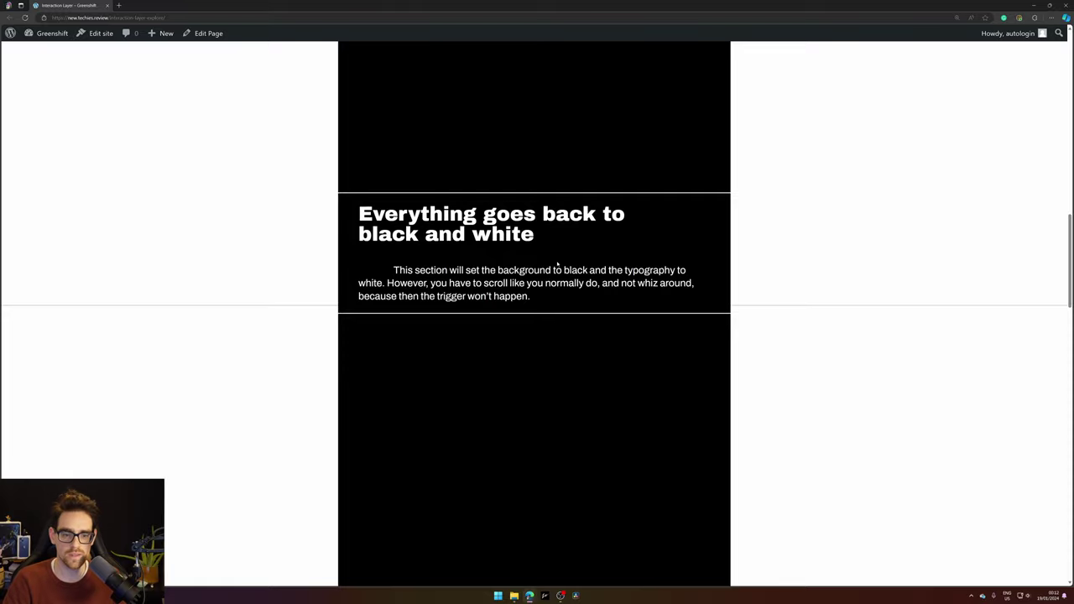
scroll(563, 312, "down", 4)
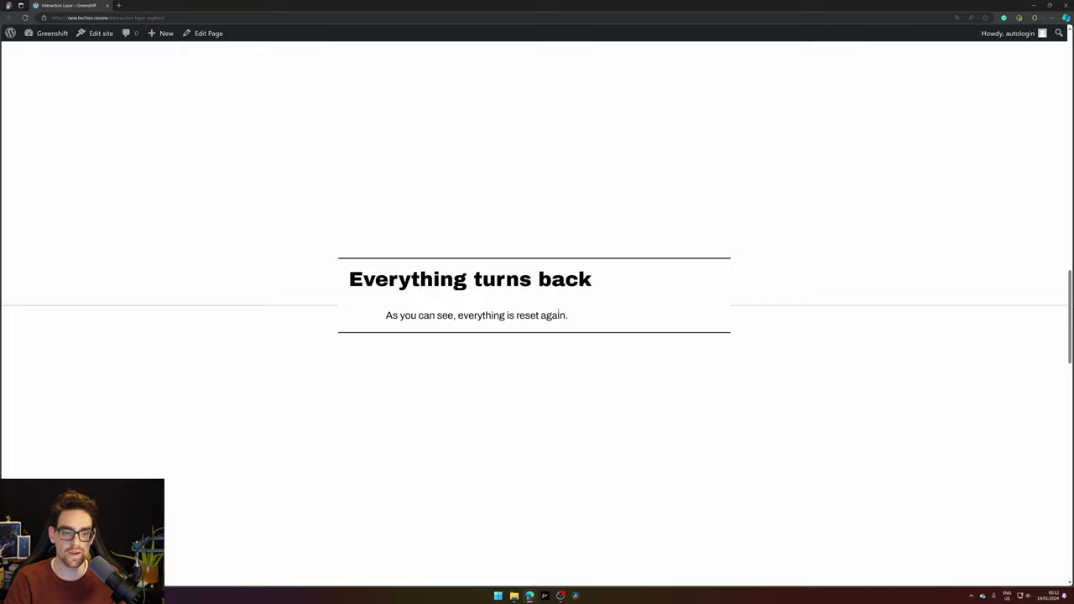
scroll(565, 324, "down", 4)
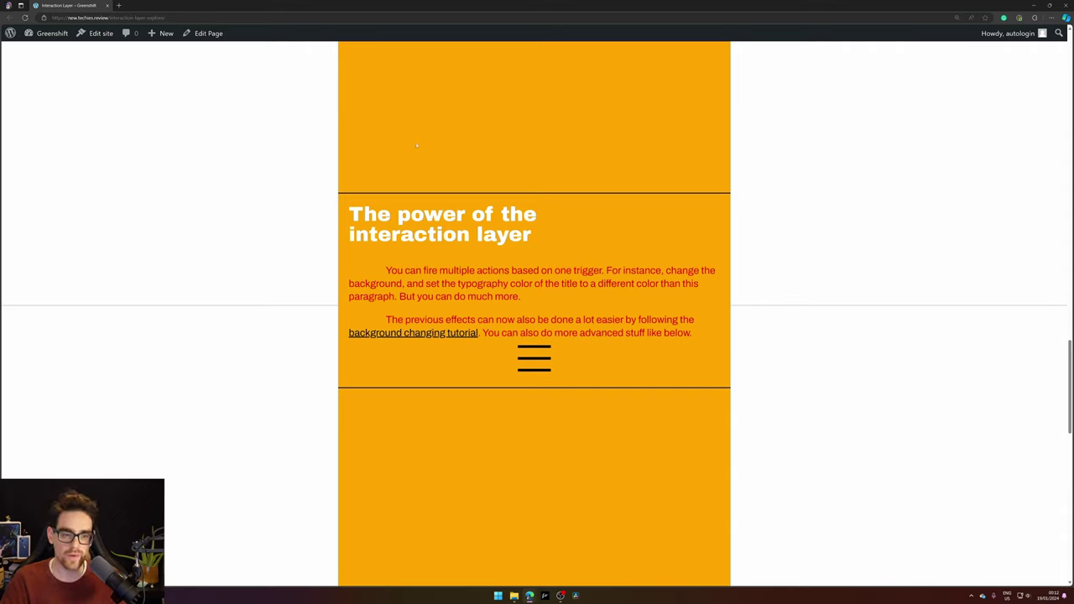
- Highlight some heading and paragraph text, then show and close the full-screen navigation menu
left_click_drag(377, 214, 442, 235)
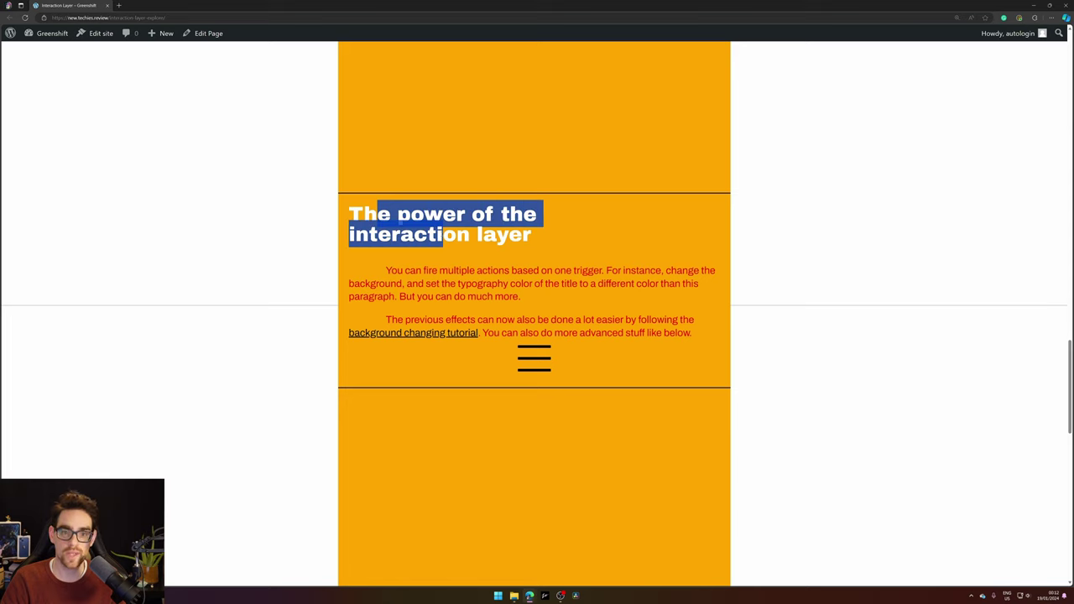
left_click_drag(426, 270, 460, 296)
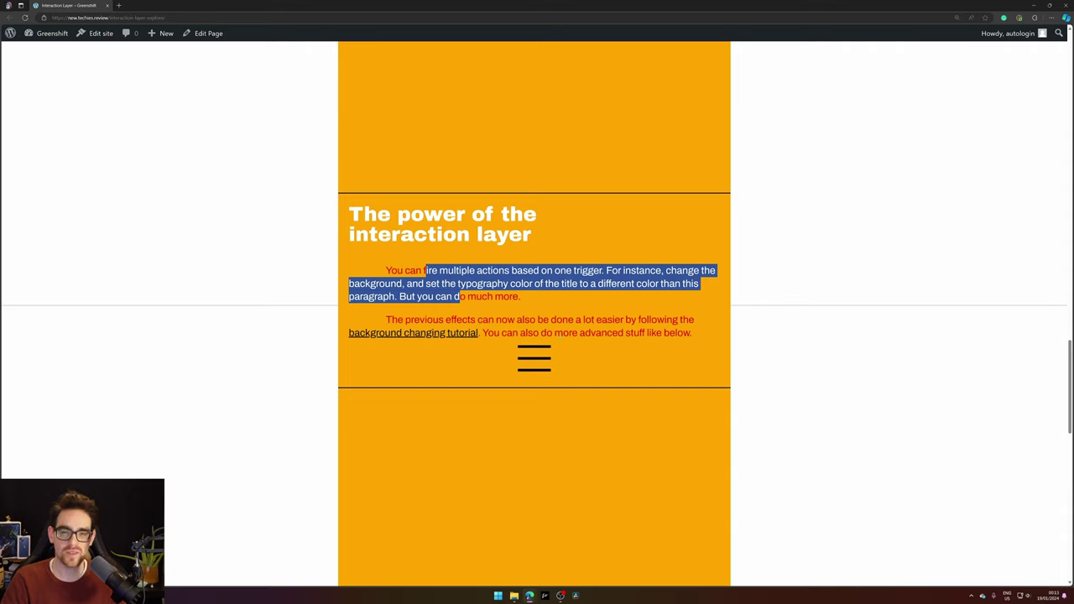
left_click(542, 360)
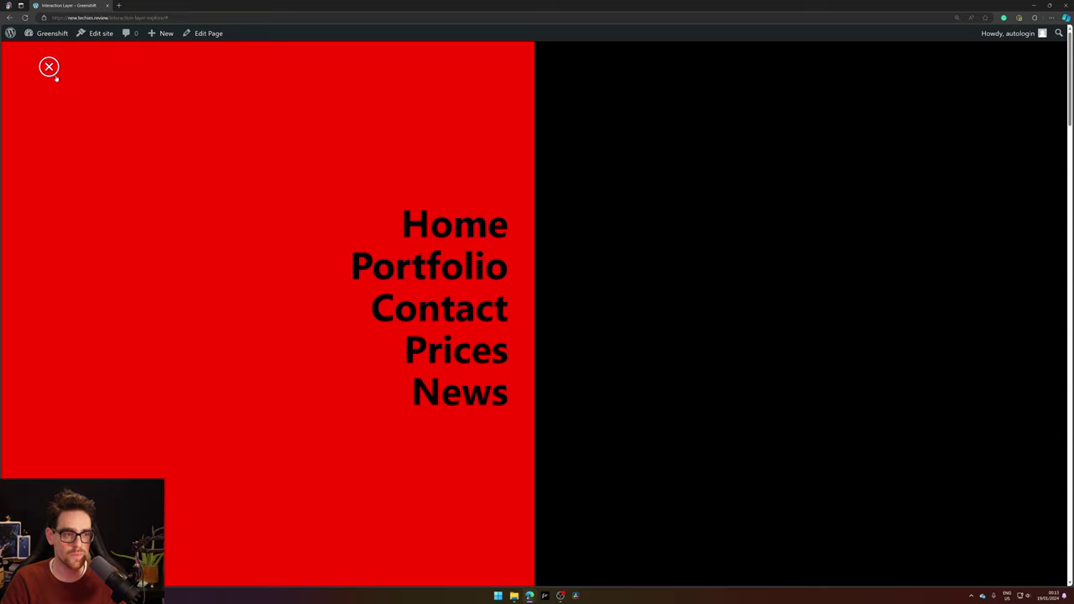
left_click(51, 68)
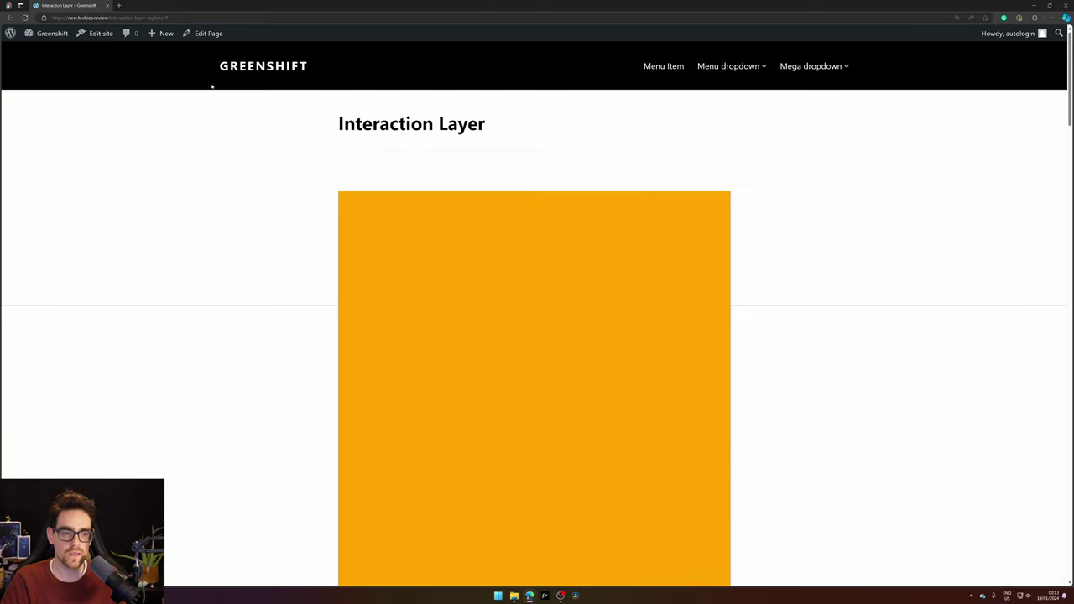
- Open the page in the block editor and select the first Container / Wrapper in List View
left_click(207, 34)
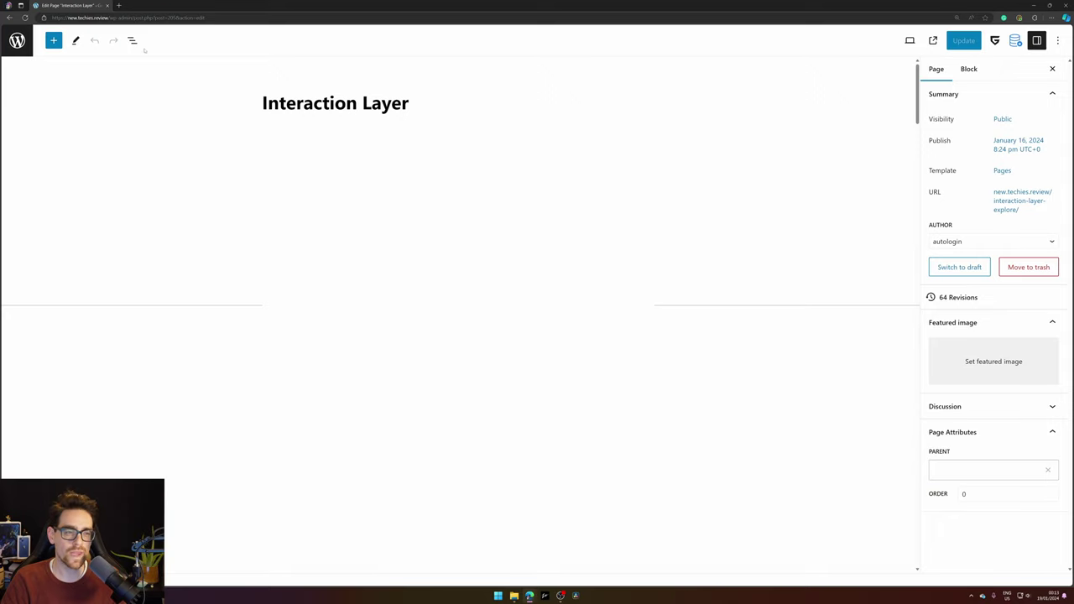
left_click(133, 44)
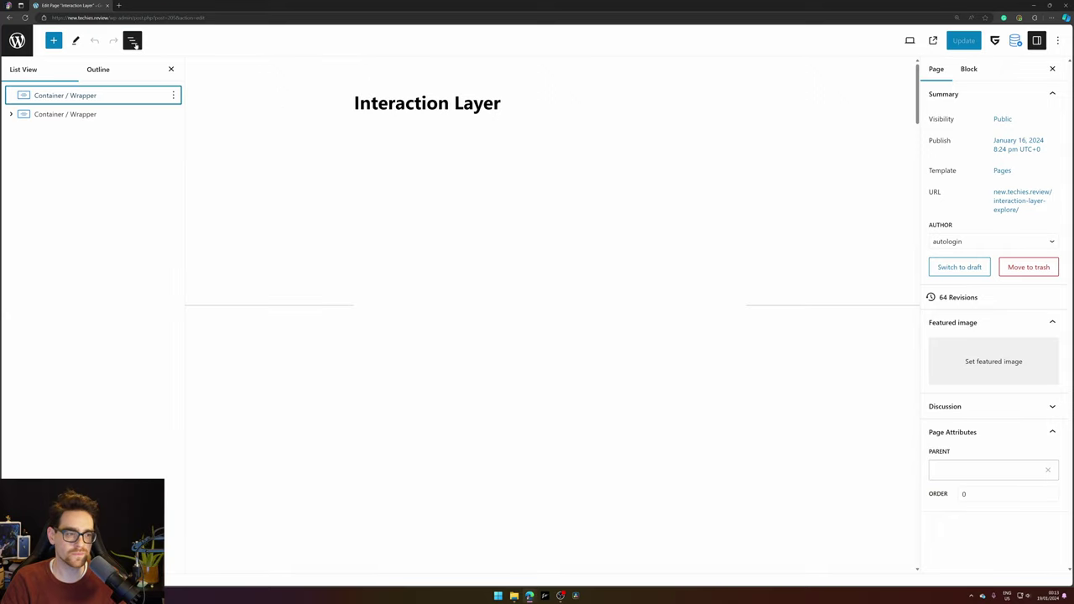
left_click(102, 99)
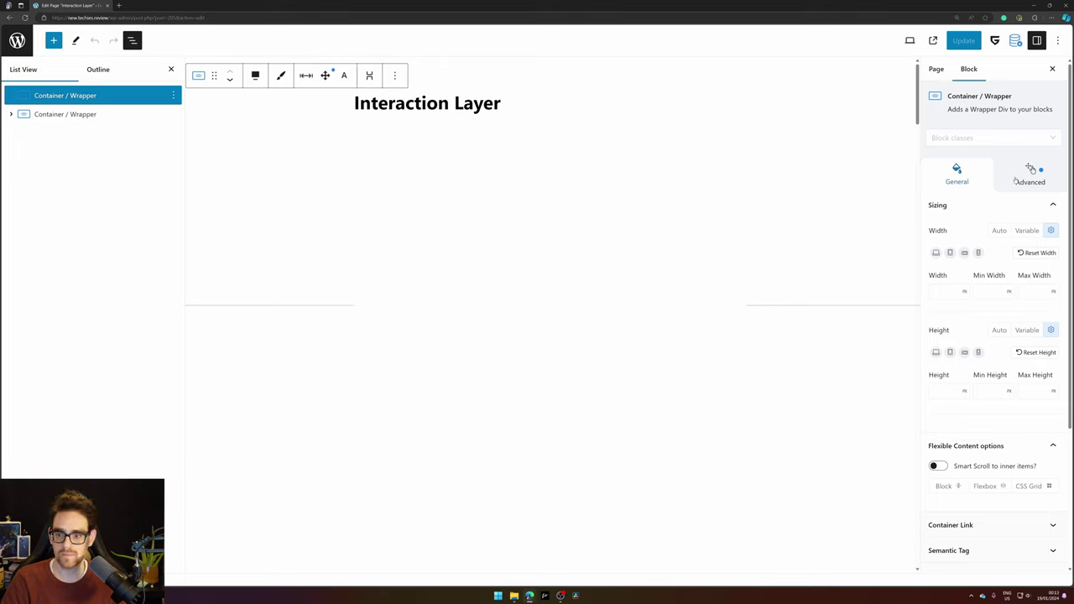
- Review the first container's fixed position and custom gradient background CSS in its Advanced settings
left_click(1030, 172)
scroll(1003, 454, "down", 3)
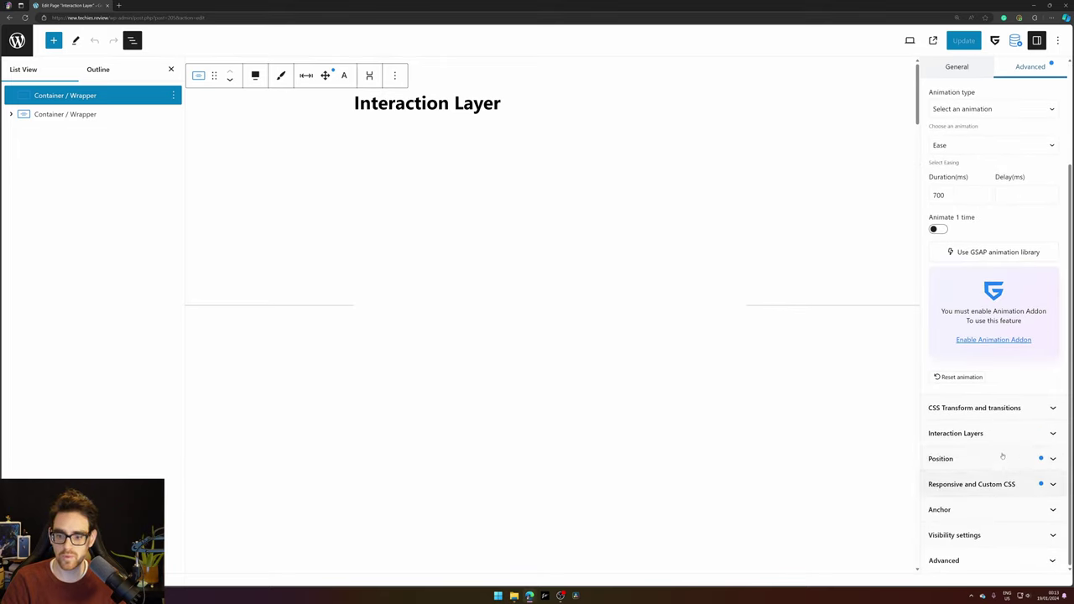
left_click(990, 458)
scroll(994, 251, "down", 2)
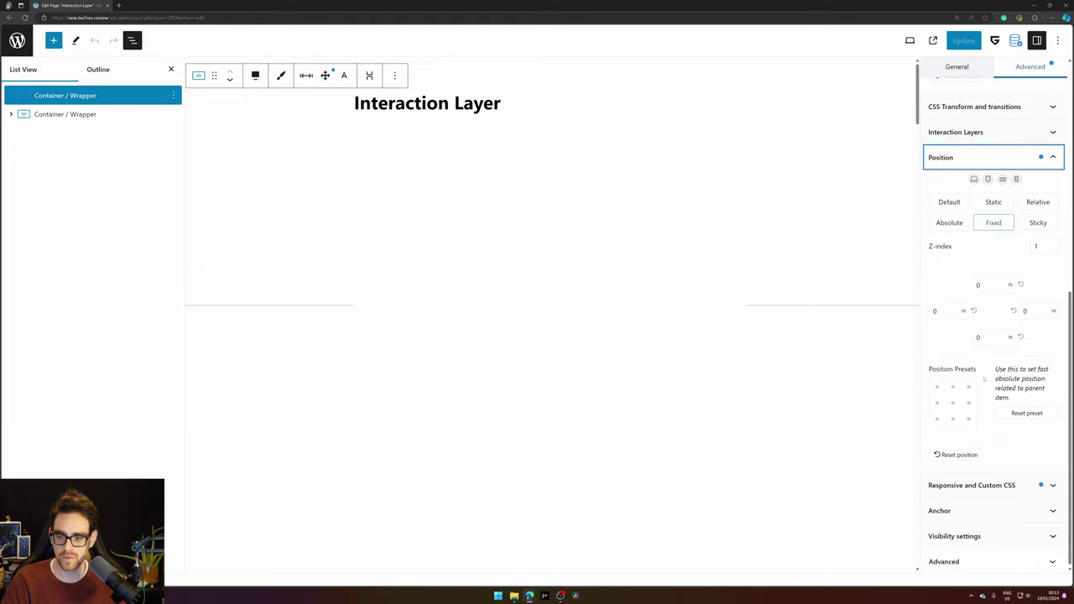
left_click(971, 484)
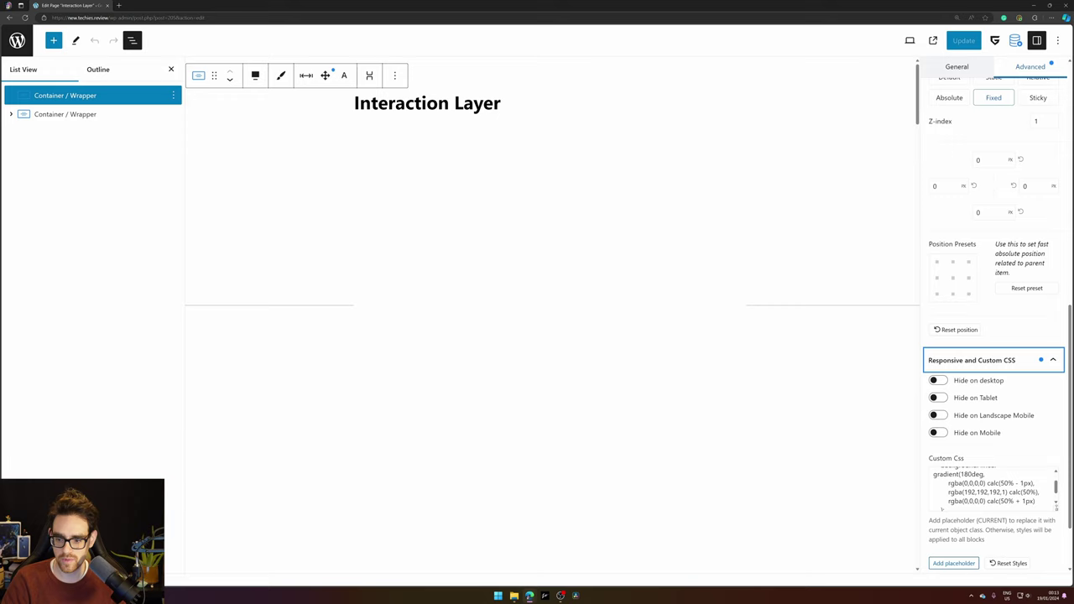
scroll(990, 487, "up", 2)
left_click_drag(995, 501, 1038, 520)
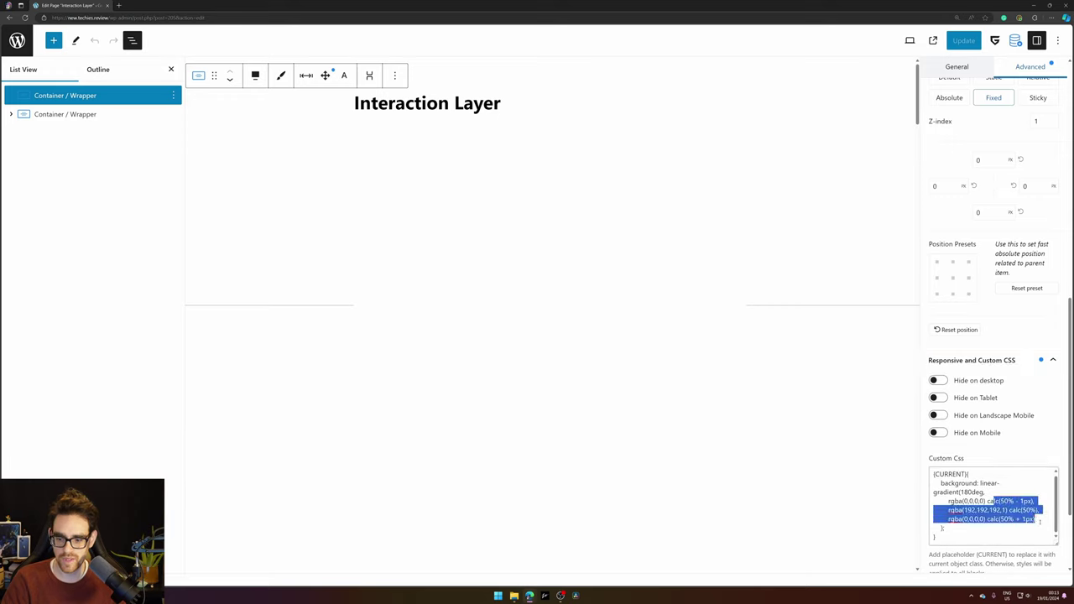
left_click(1040, 522)
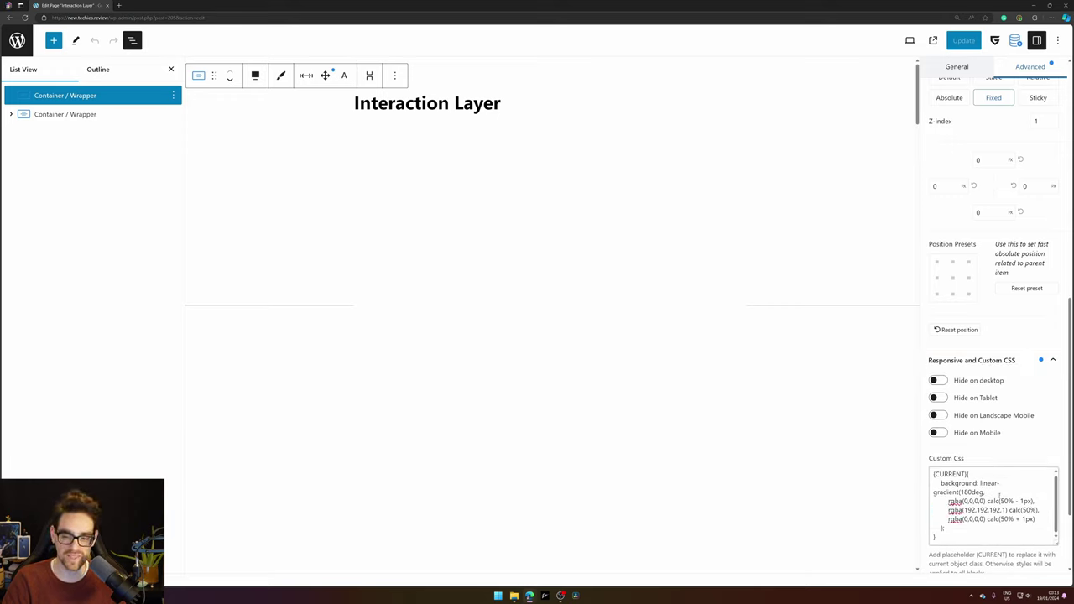
left_click_drag(967, 528, 931, 492)
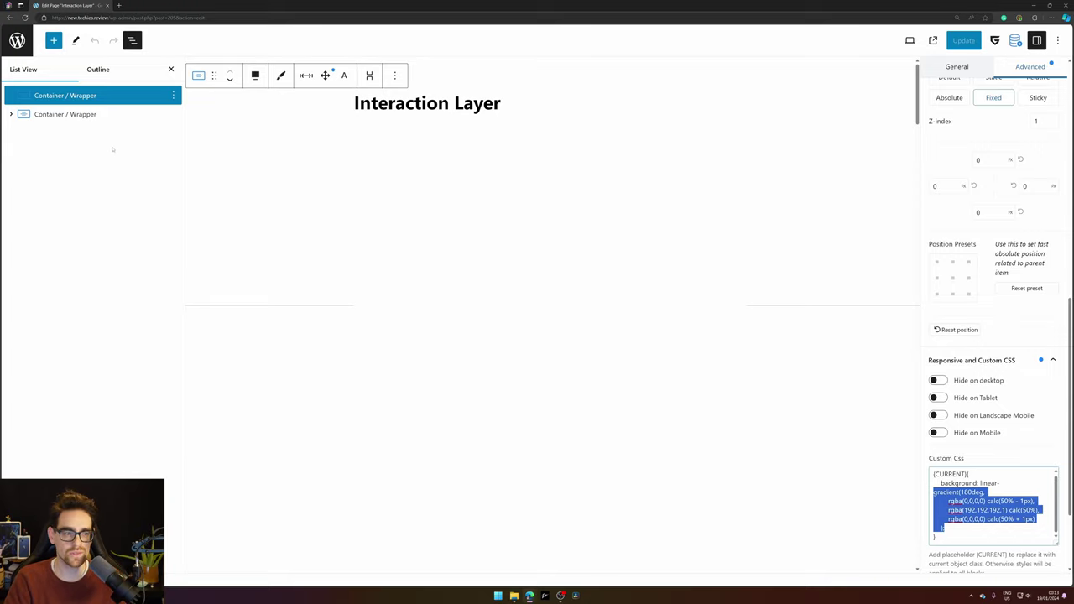
left_click(92, 115)
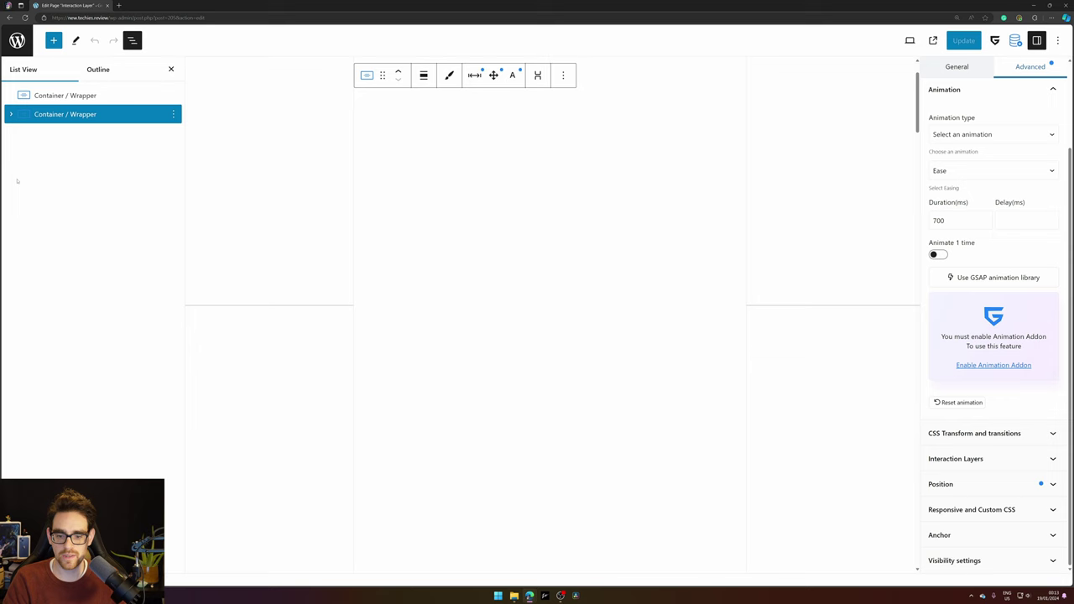
- Select the interaction layers intro section inside the second container and open its Interaction Layers settings
left_click(13, 115)
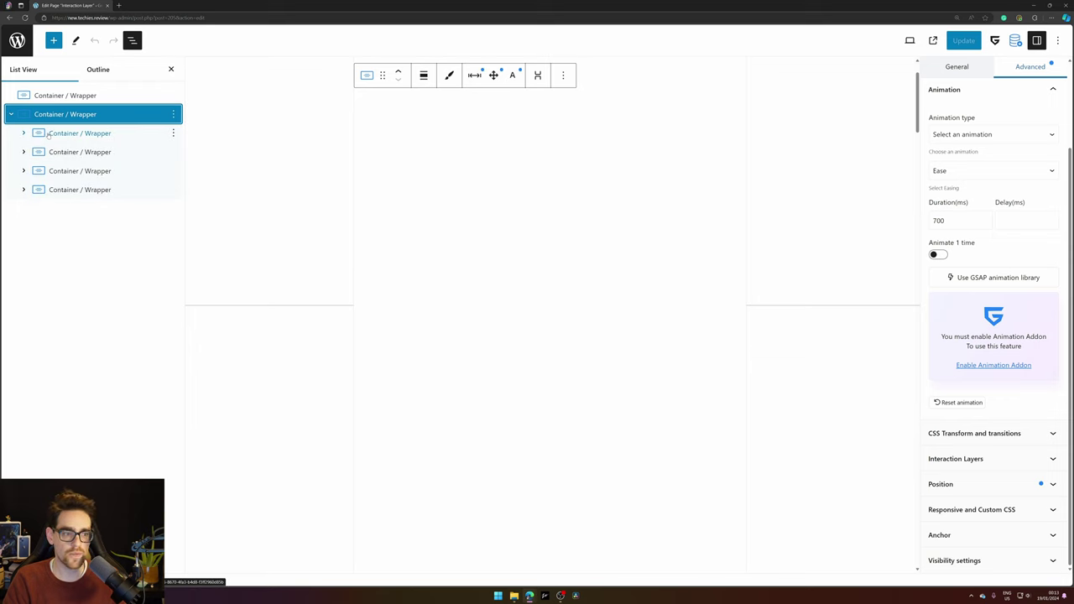
left_click(49, 134)
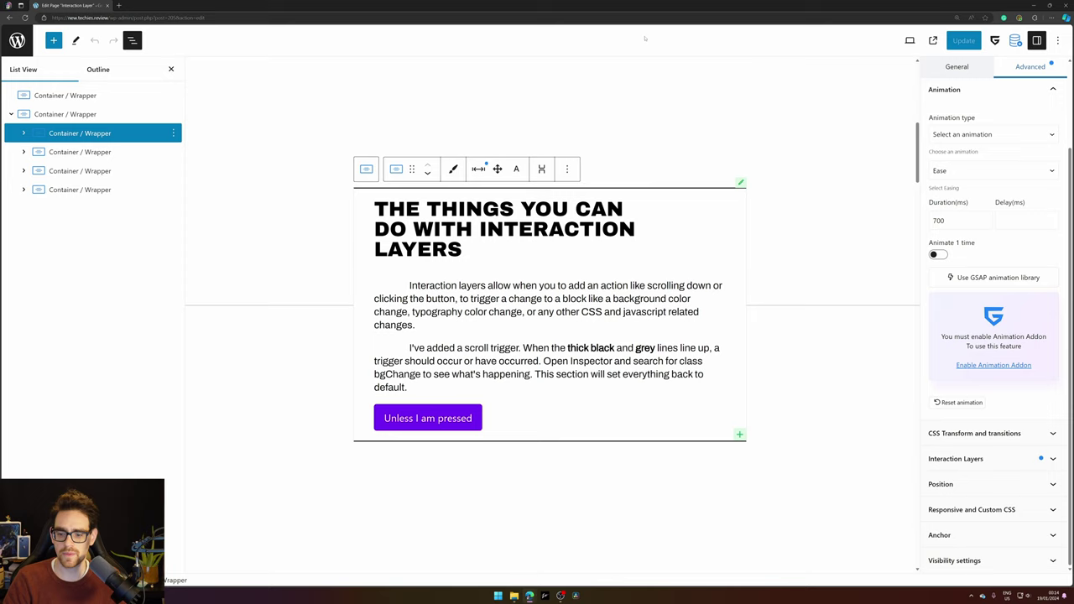
left_click(969, 79)
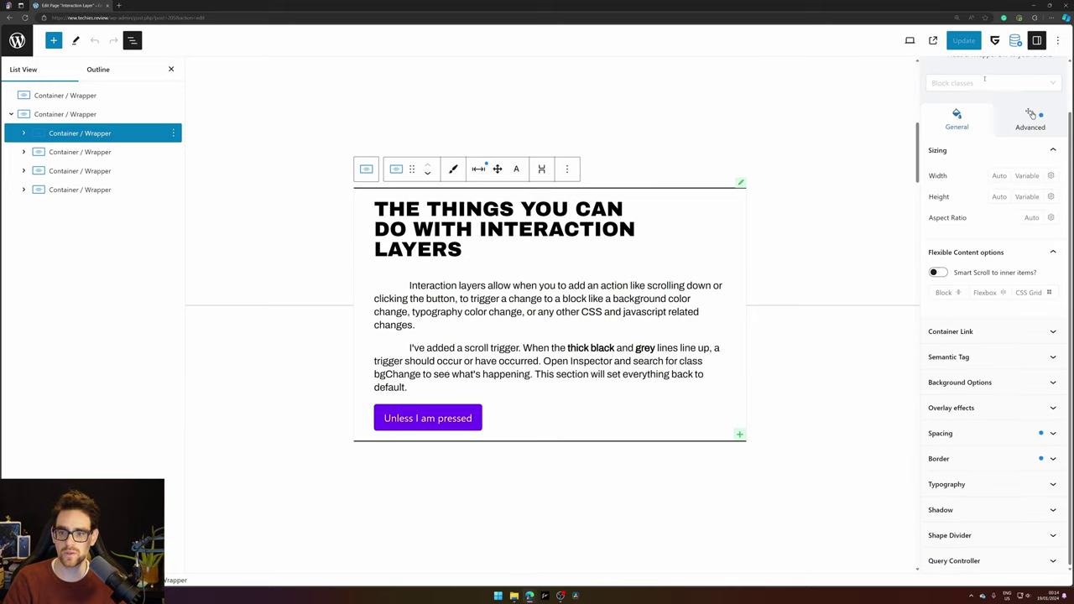
scroll(1007, 168, "up", 1)
left_click(1030, 168)
scroll(1019, 238, "down", 2)
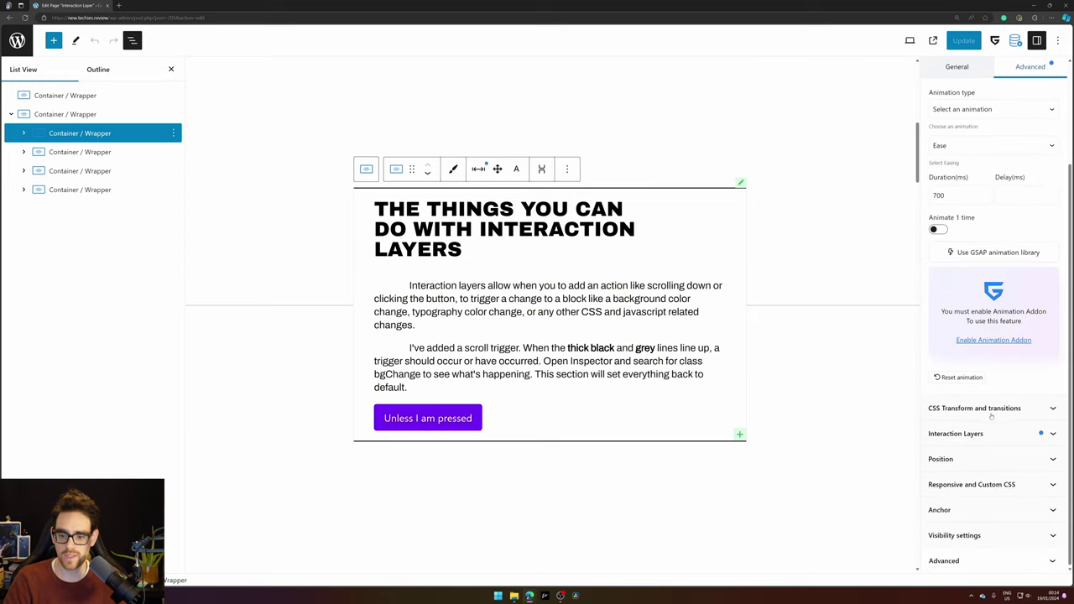
left_click(971, 434)
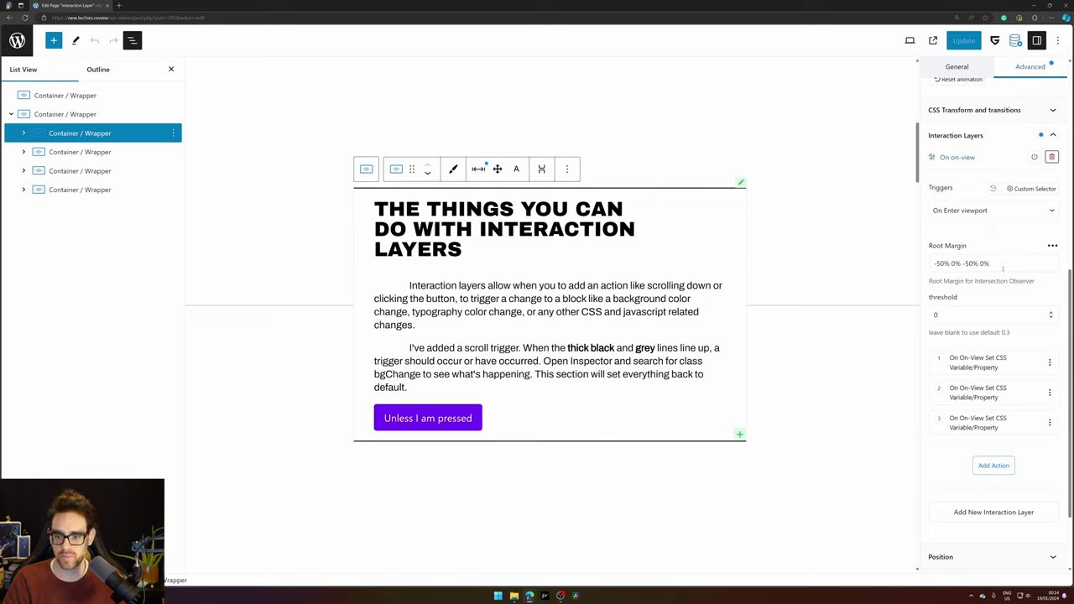
- Review the root margin, threshold and first on-view action setting background-color white on .bgChange
left_click_drag(1004, 262, 936, 263)
scroll(945, 289, "down", 1)
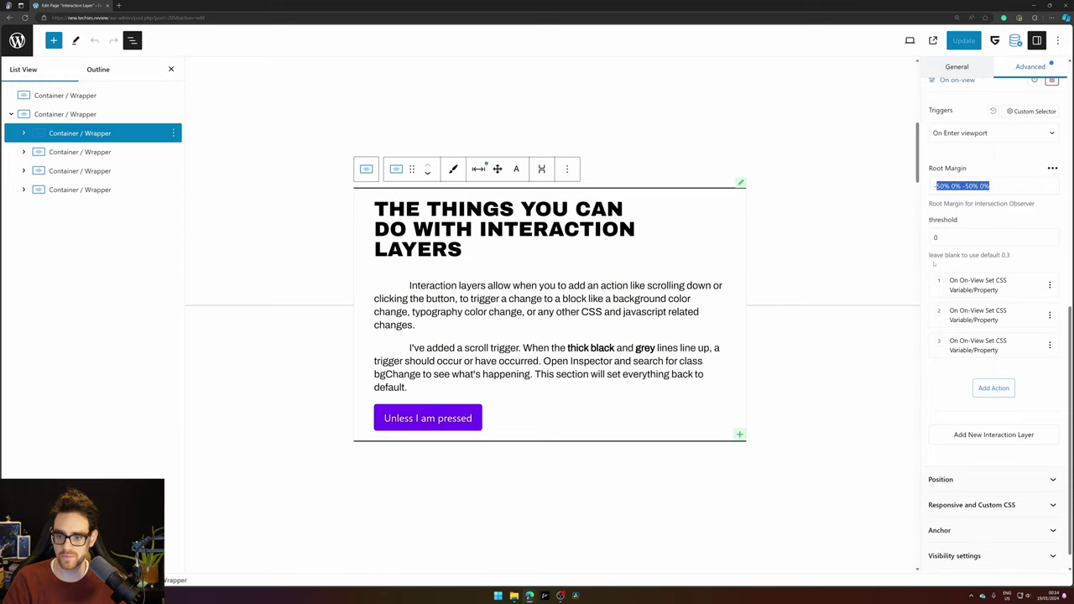
key("Tab")
left_click(980, 288)
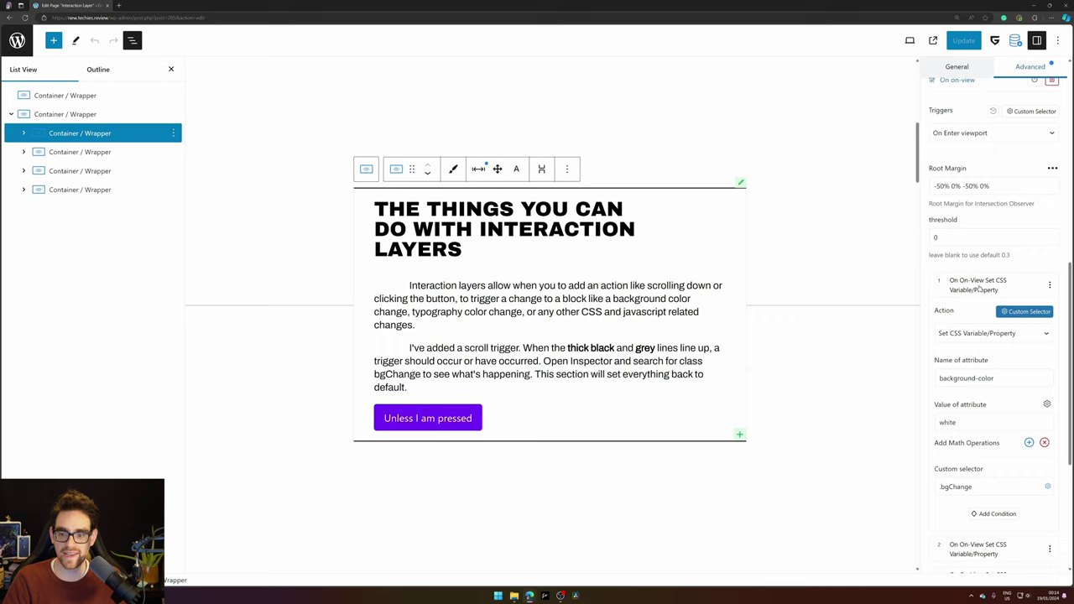
scroll(978, 288, "down", 2)
left_click_drag(940, 300, 992, 300)
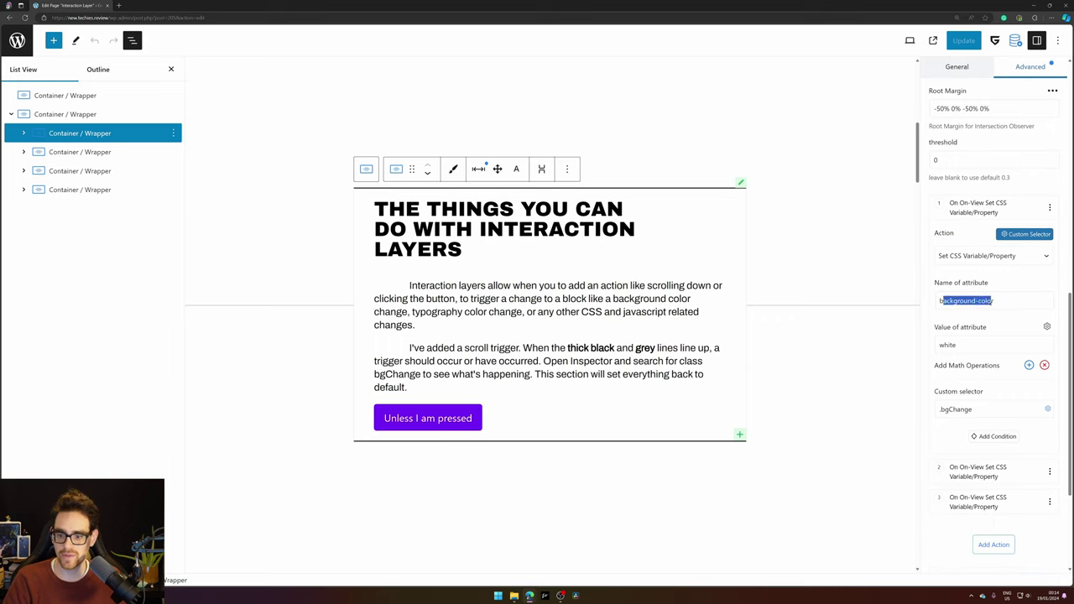
left_click_drag(939, 345, 959, 345)
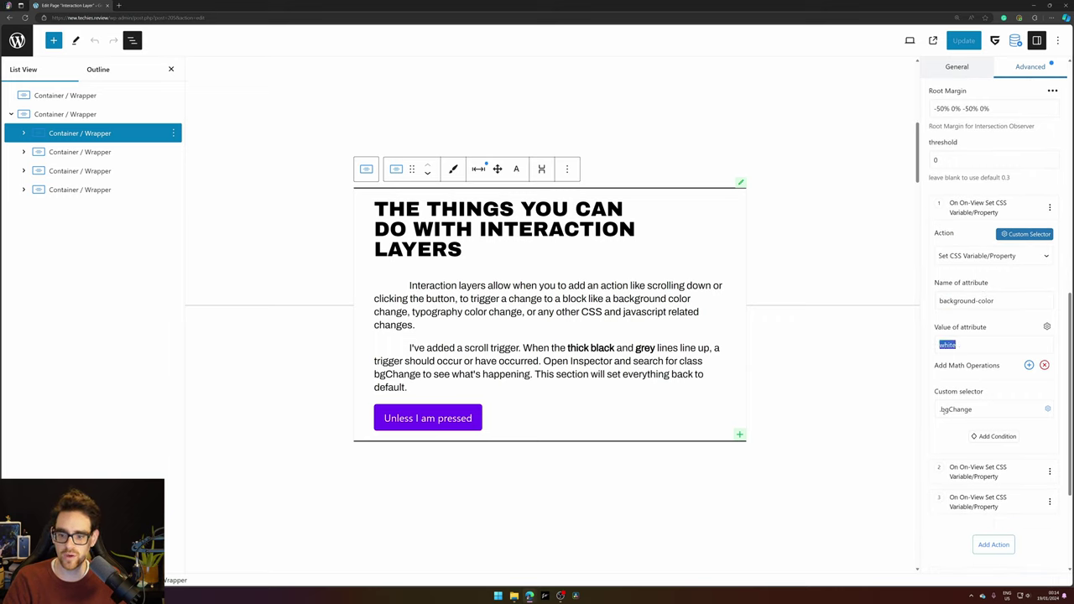
left_click_drag(941, 410, 992, 413)
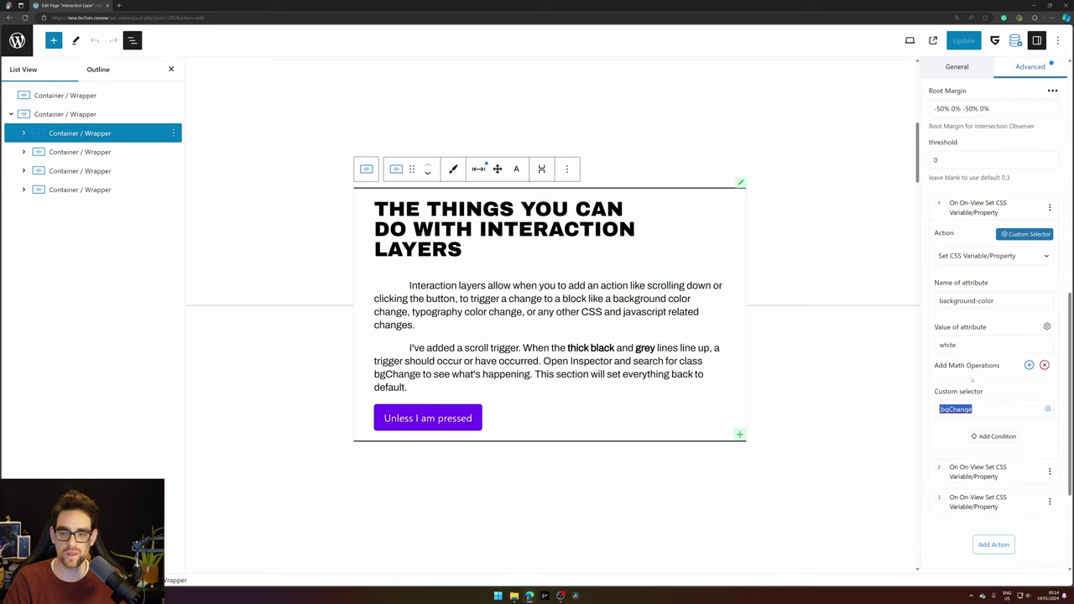
- Inspect the outer wrapper's .bgChange class background options and its transition duration value
left_click(94, 115)
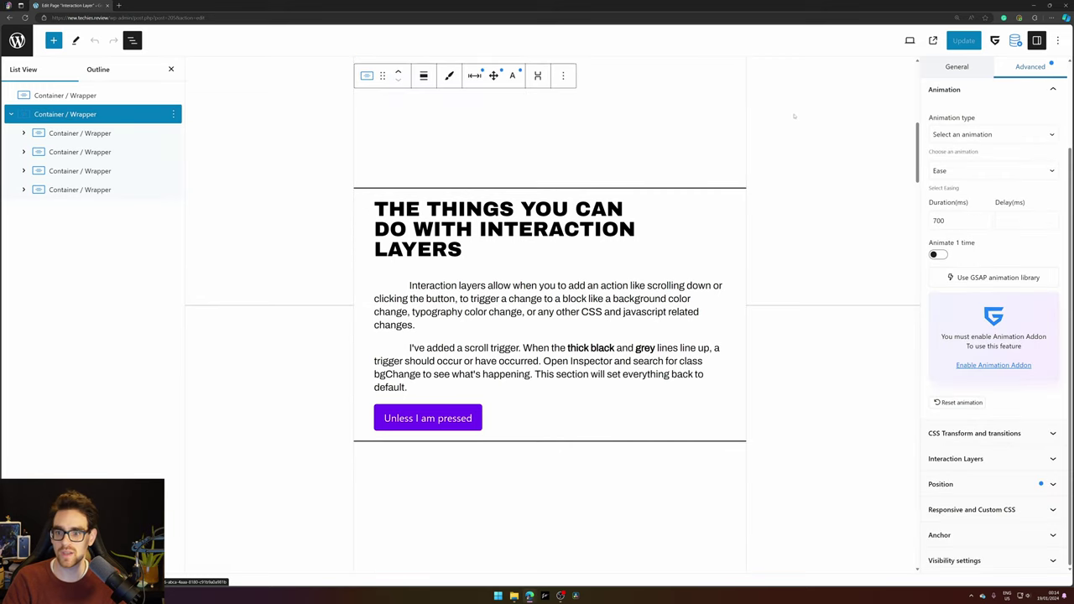
scroll(997, 194, "up", 3)
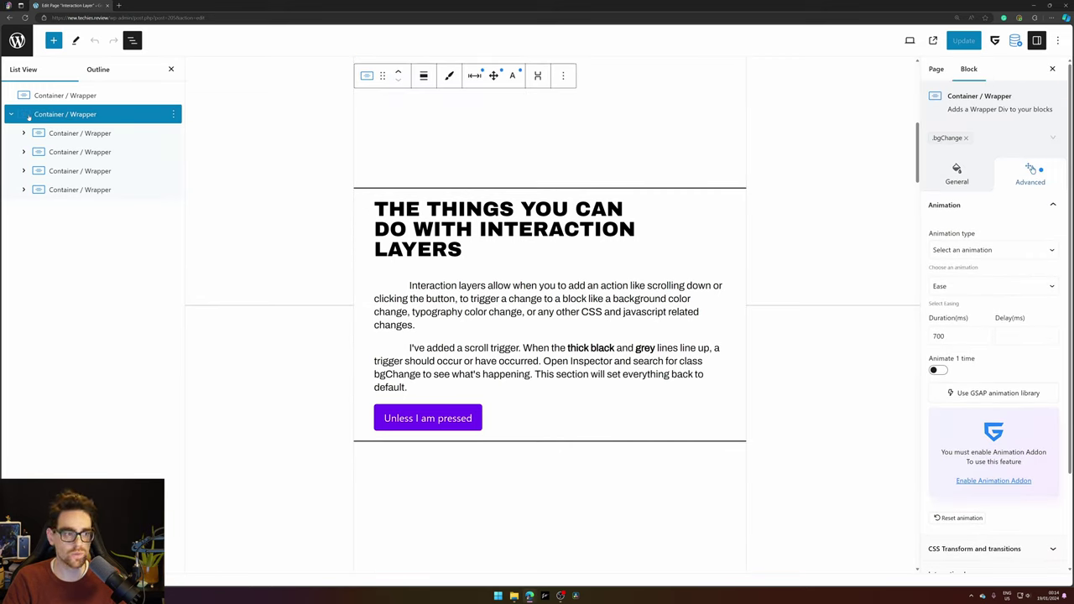
left_click(974, 138)
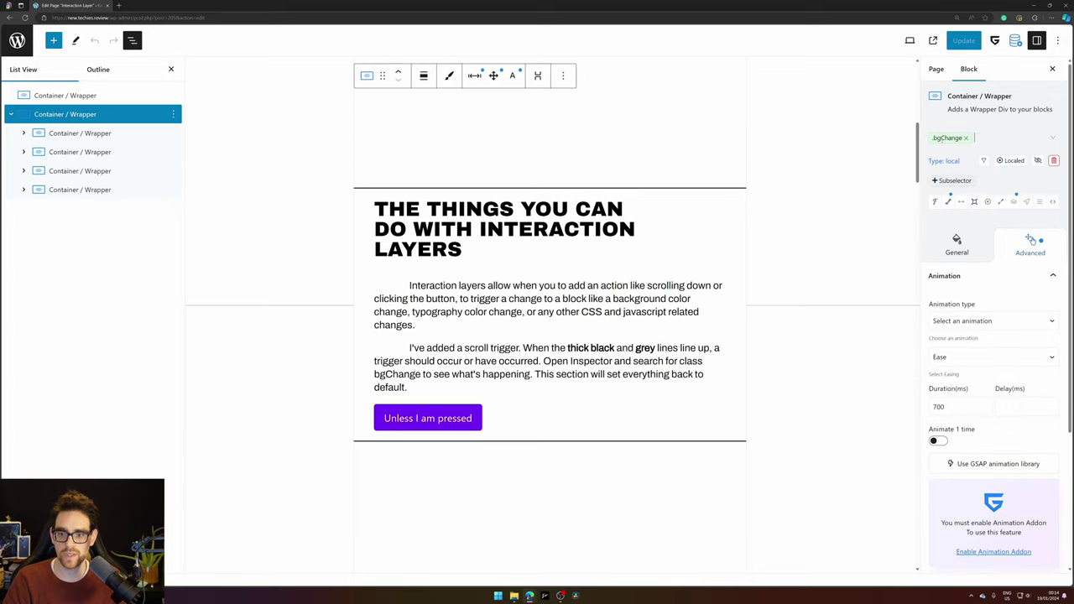
left_click(948, 203)
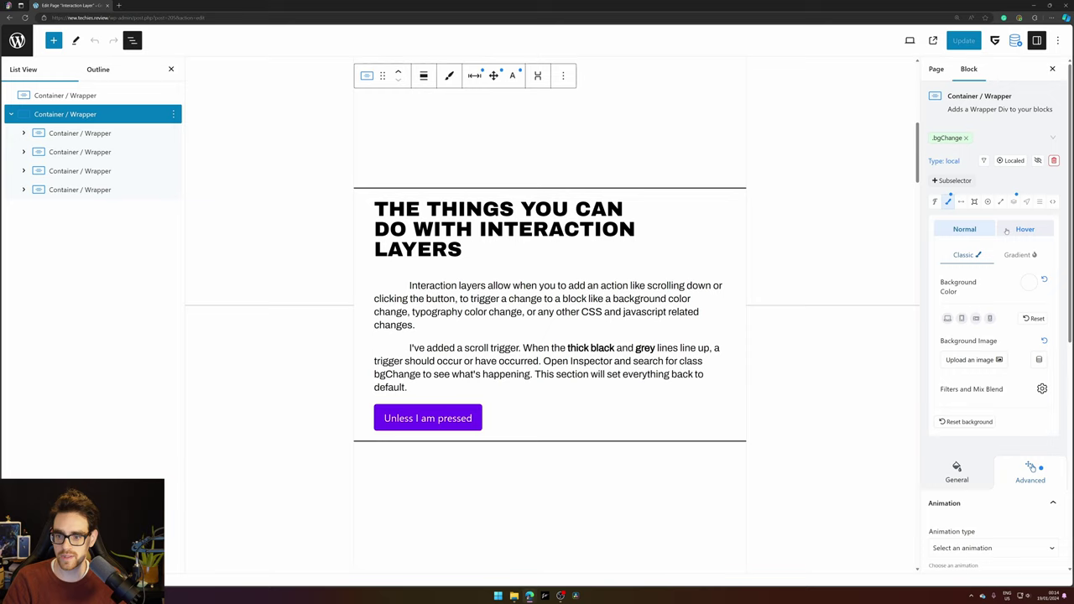
left_click(950, 203)
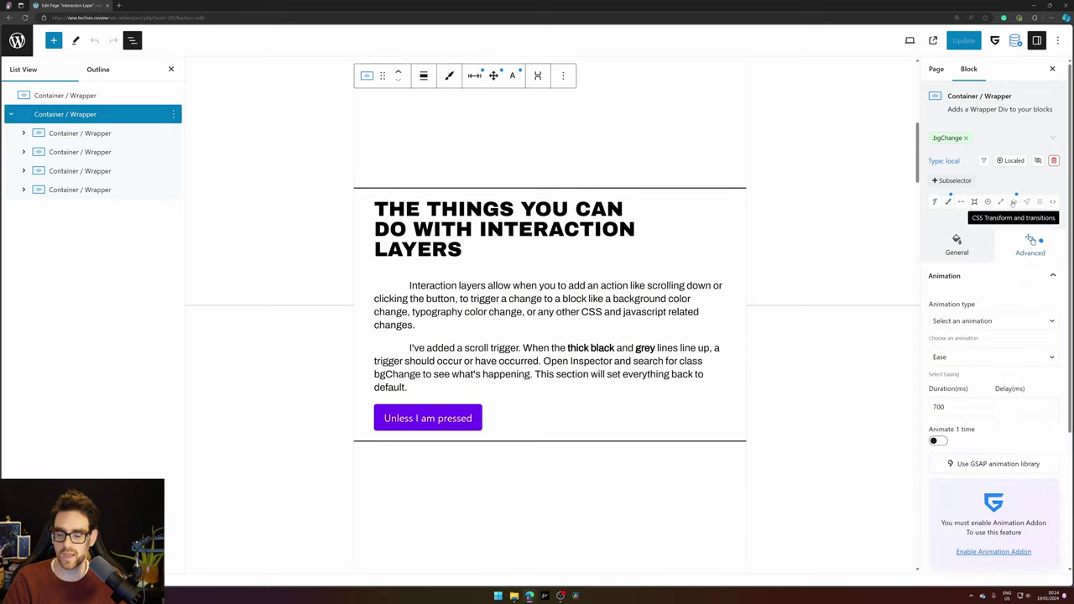
left_click(1012, 203)
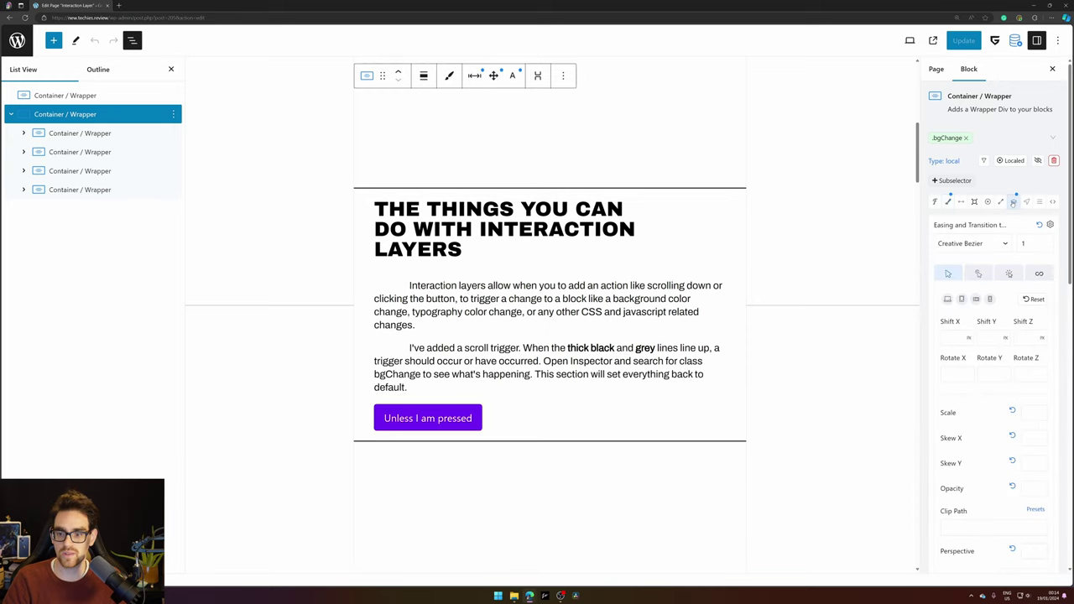
double_click(1022, 244)
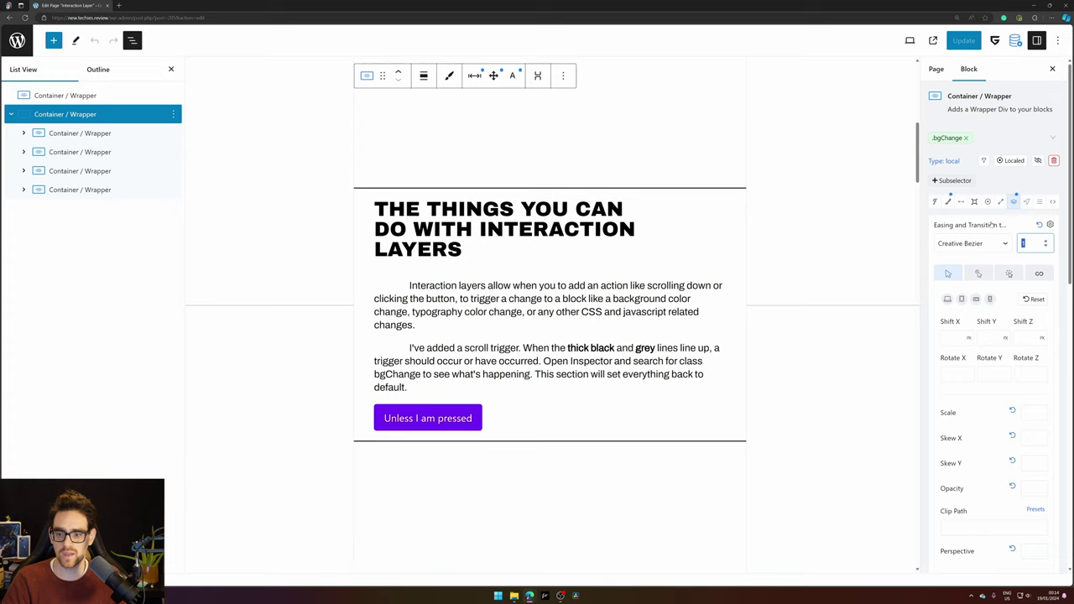
left_click(949, 202)
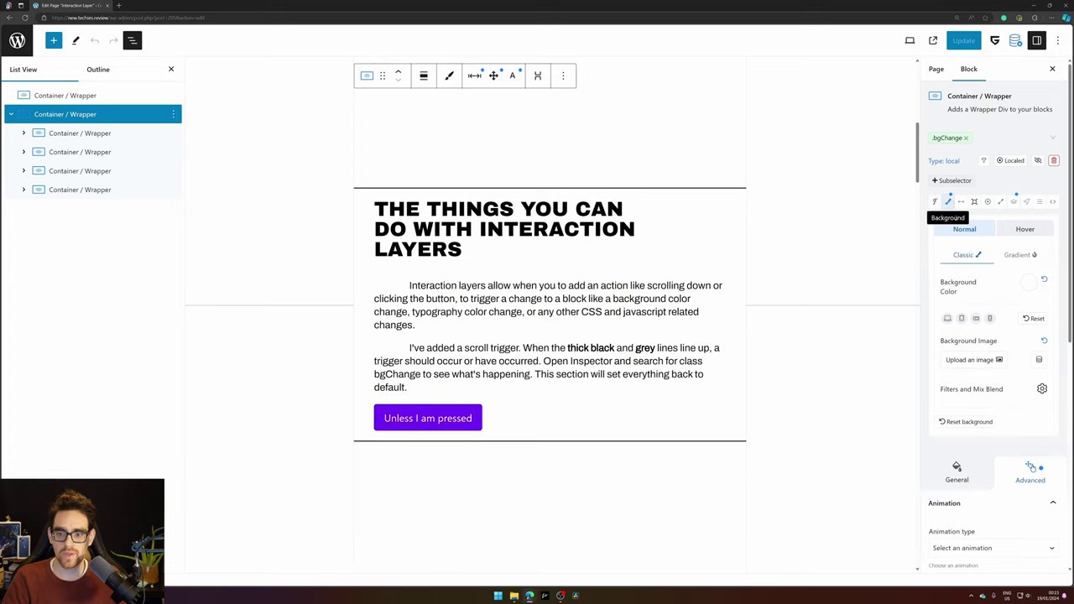
- Select the inner section and review its first on-view action setting a white background
left_click(99, 134)
scroll(984, 461, "down", 5)
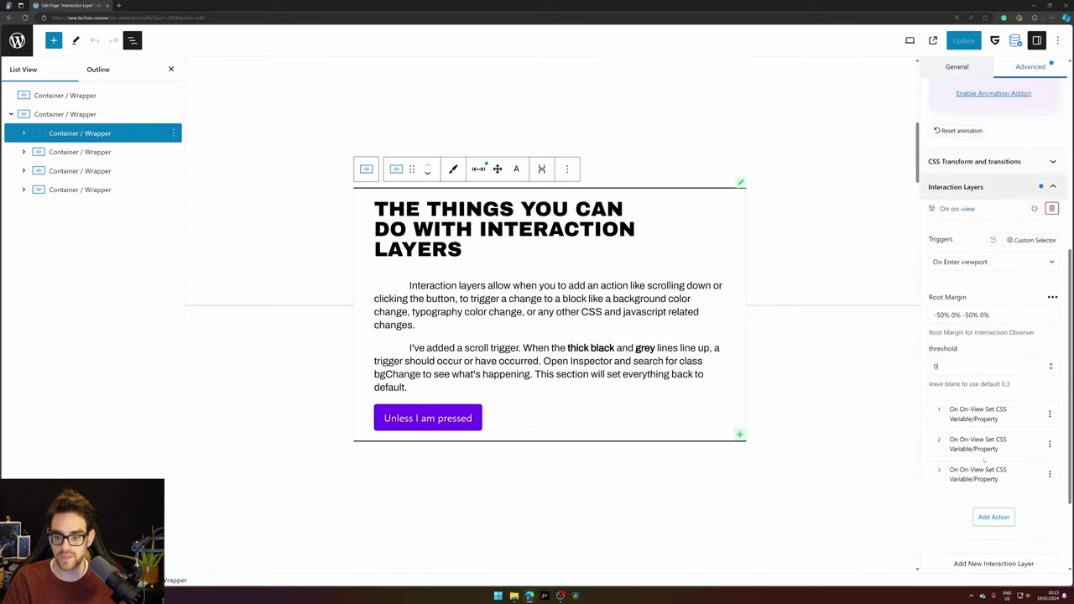
scroll(984, 460, "down", 1)
left_click(977, 315)
scroll(984, 336, "down", 3)
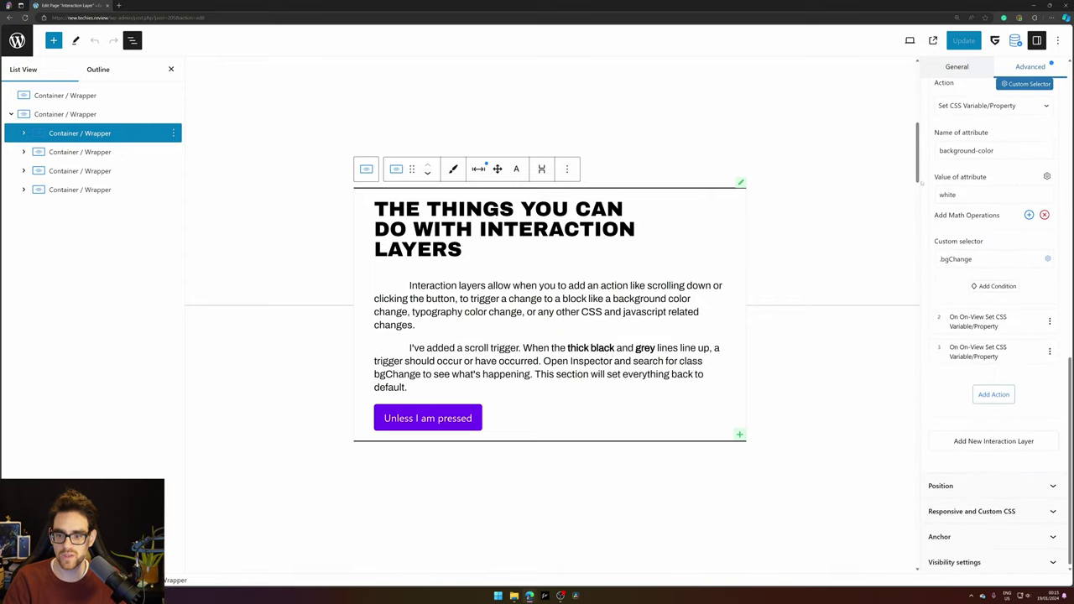
double_click(965, 194)
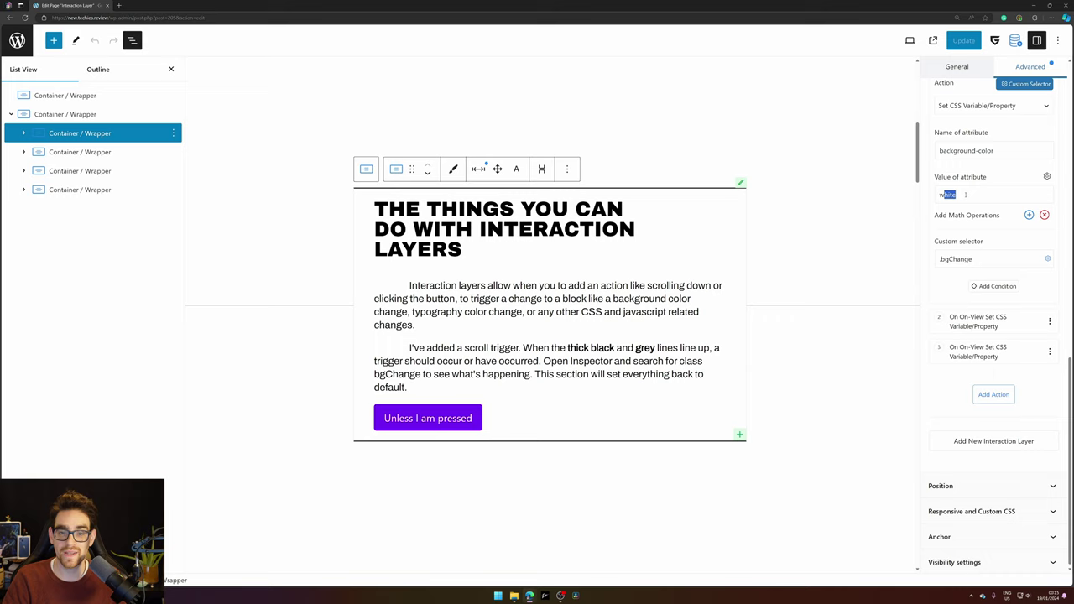
scroll(965, 225, "down", 1)
- Review the second on-view action setting color to unset on headingChange and textChange
left_click(961, 315)
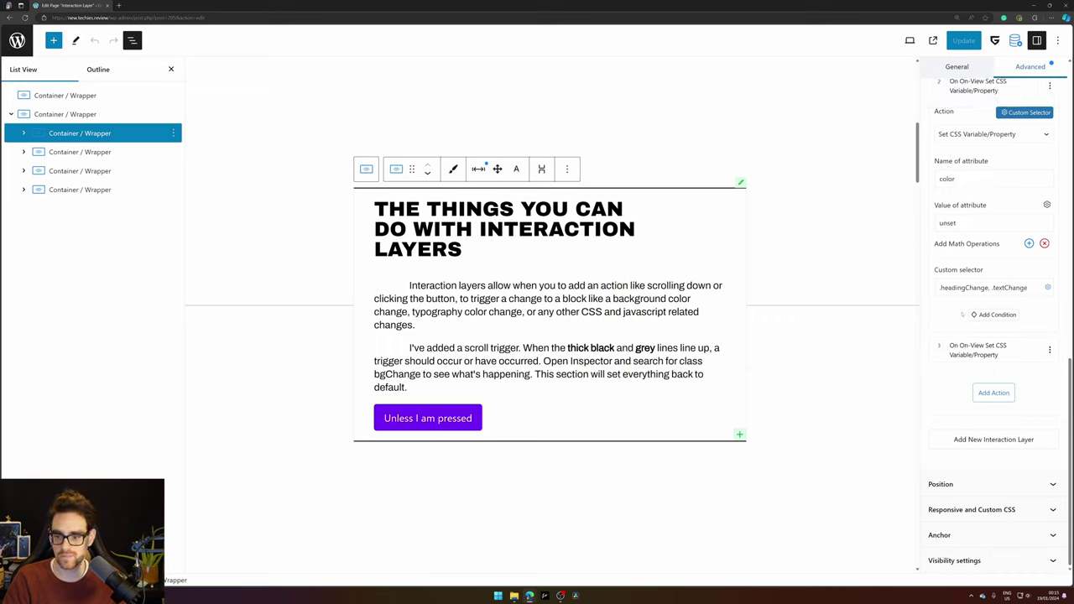
double_click(964, 182)
double_click(948, 223)
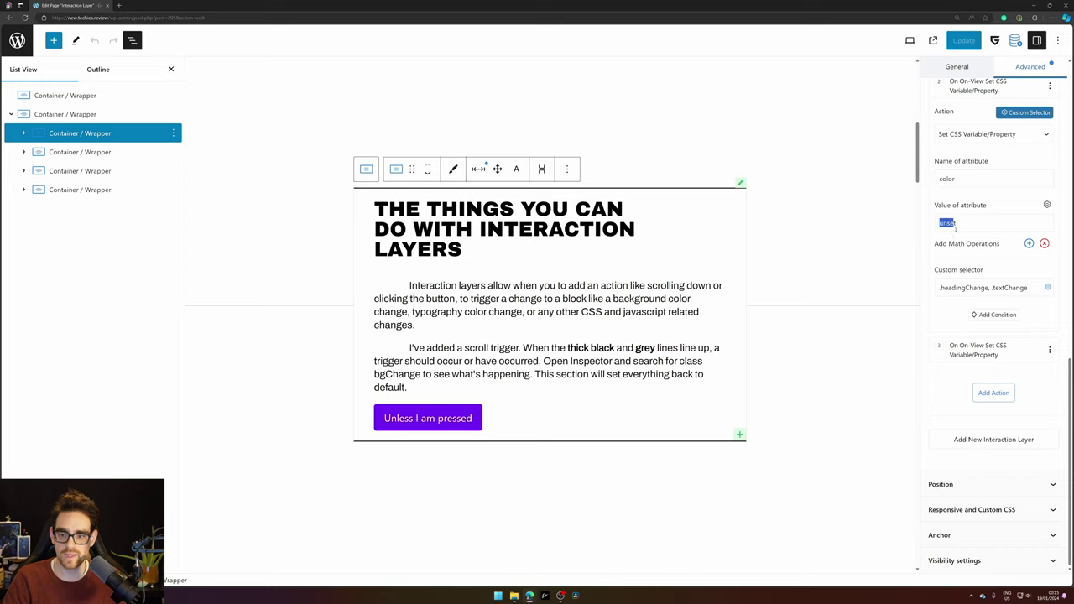
double_click(956, 288)
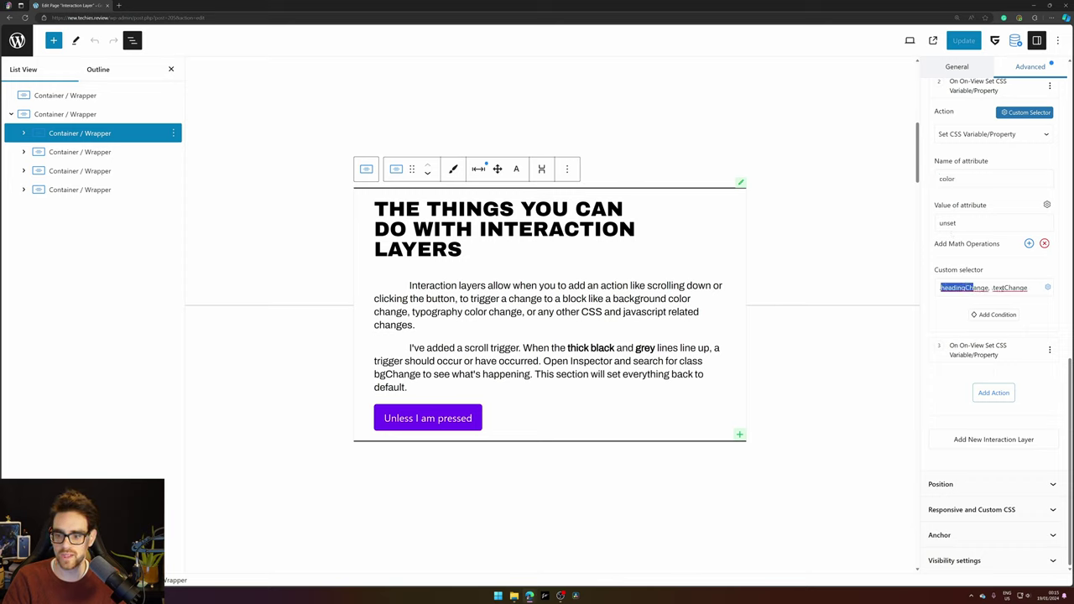
left_click_drag(1004, 287, 1015, 287)
left_click(1015, 288)
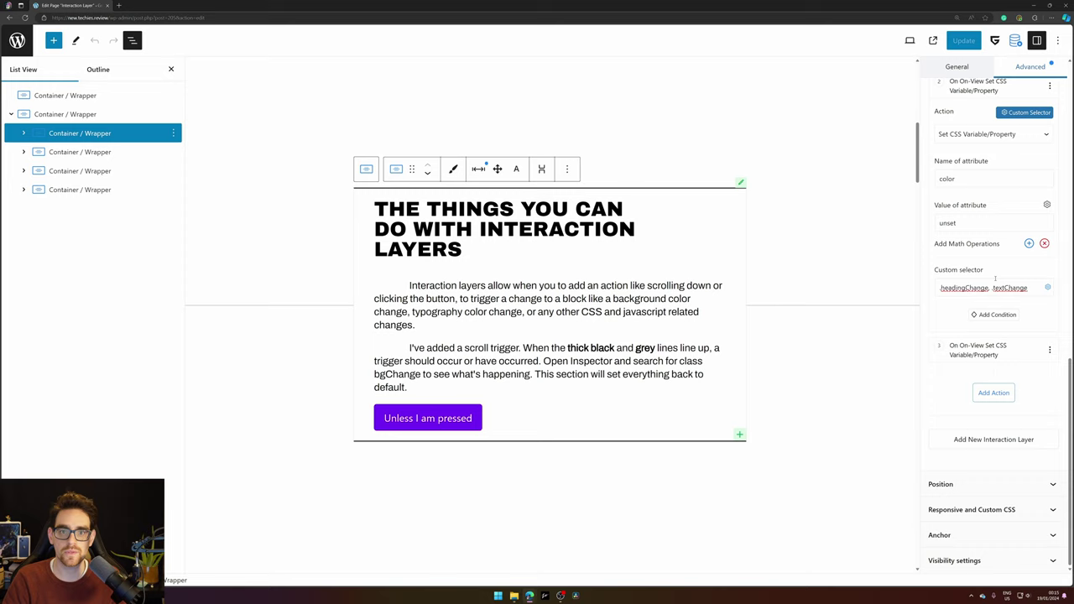
- Review the third on-view action targeting .bgChange and select the 'Unless I am pressed' button
left_click(977, 349)
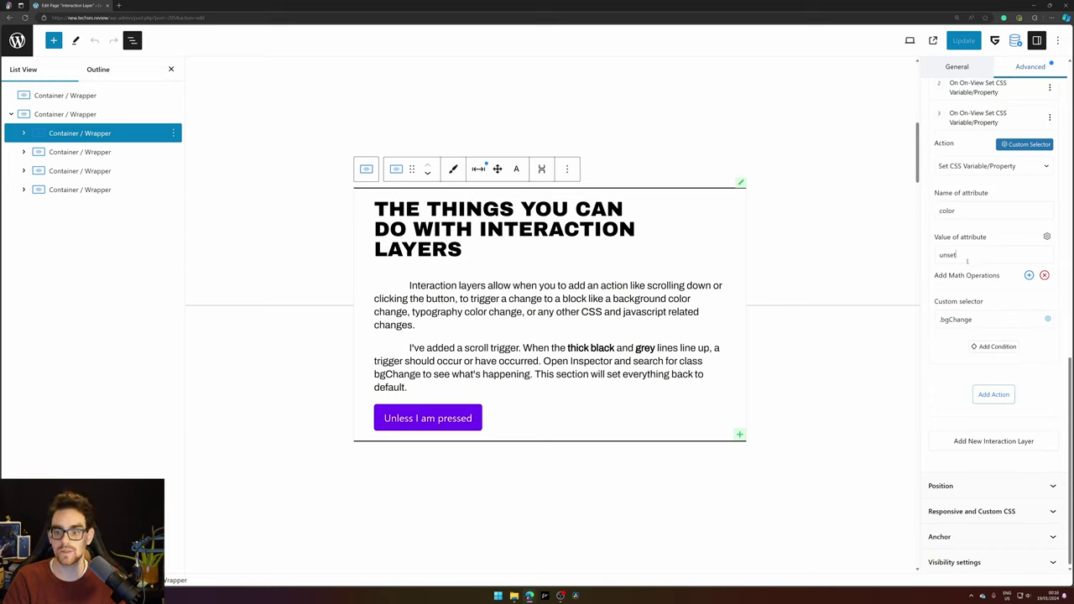
left_click_drag(942, 319, 979, 322)
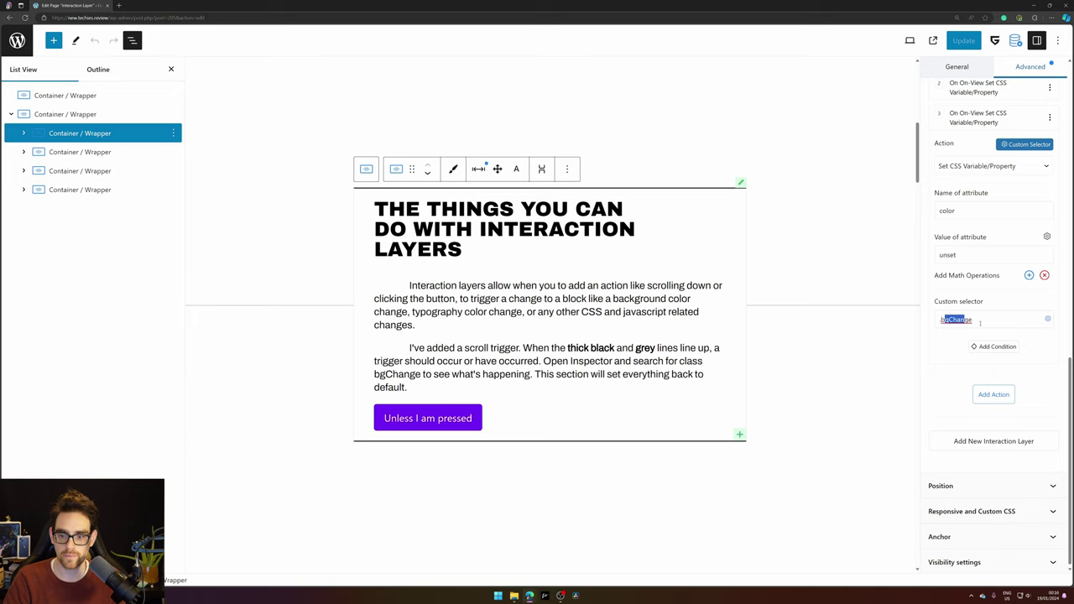
left_click(979, 322)
scroll(686, 272, "down", 2)
left_click(415, 341)
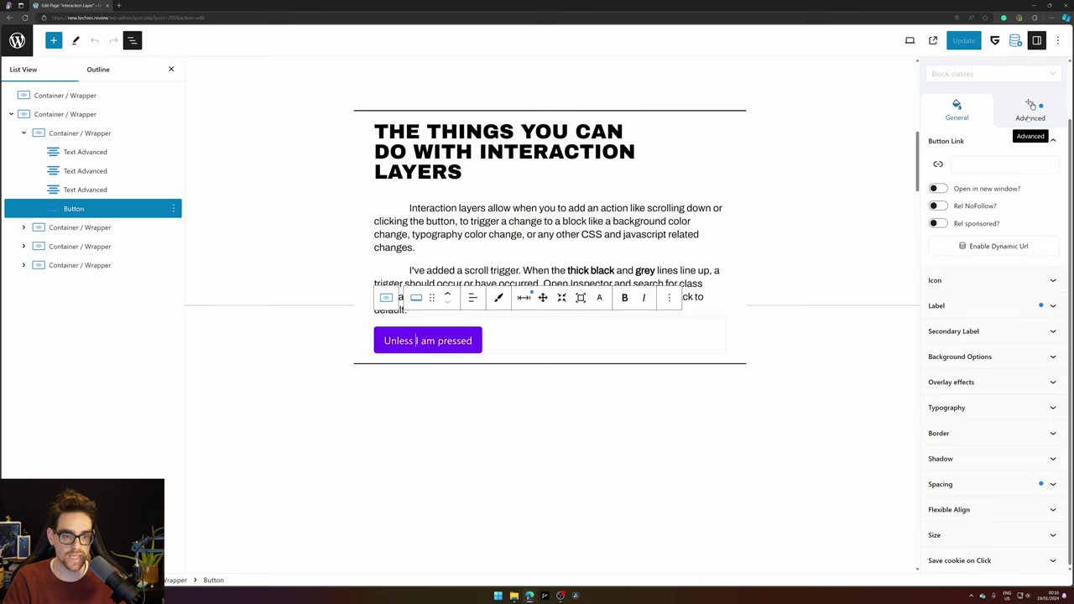
- Inspect the button's on-click interaction layer setting a lightblue background on bgChange
left_click(1030, 110)
scroll(986, 422, "down", 1)
left_click(973, 431)
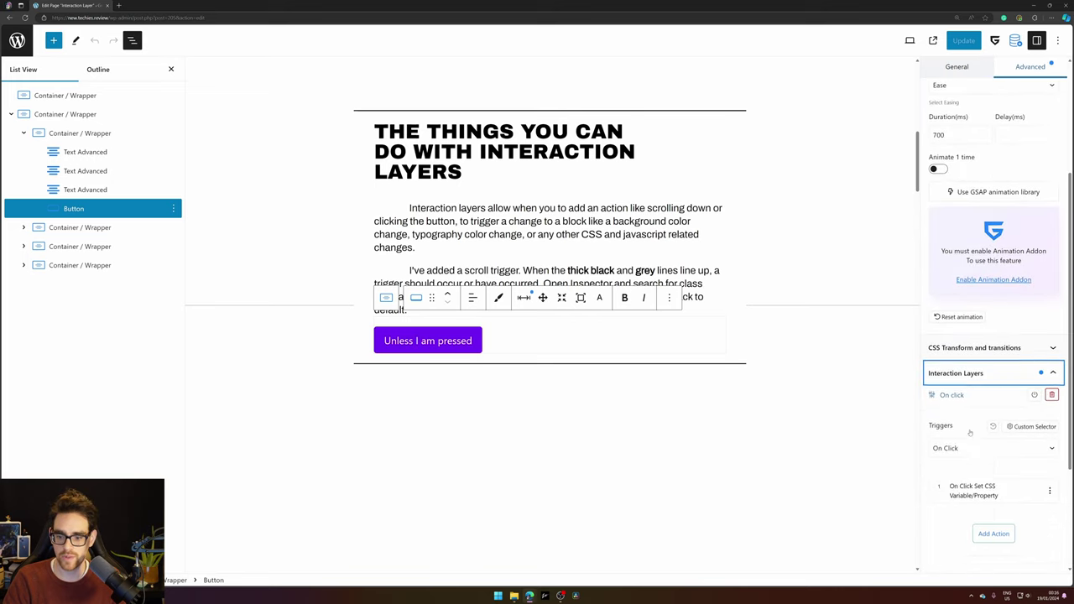
scroll(973, 390, "up", 2)
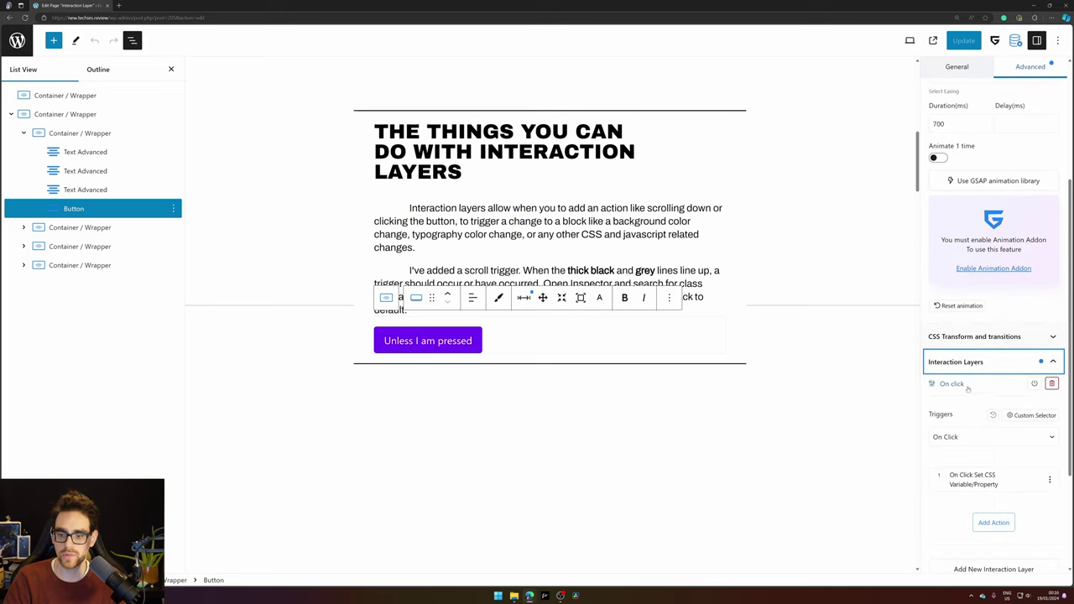
scroll(978, 360, "down", 2)
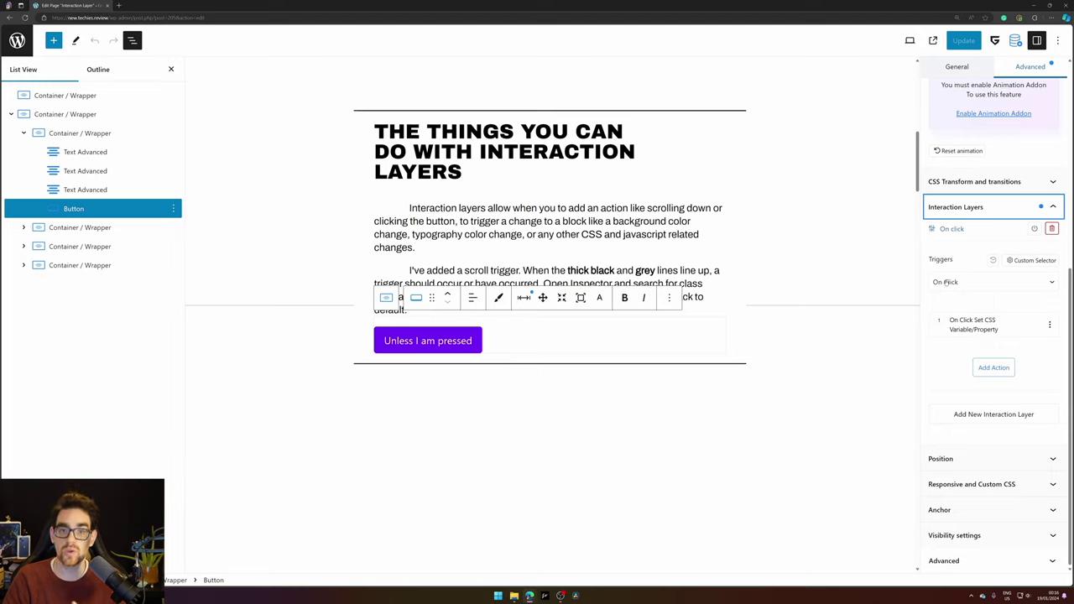
left_click(989, 330)
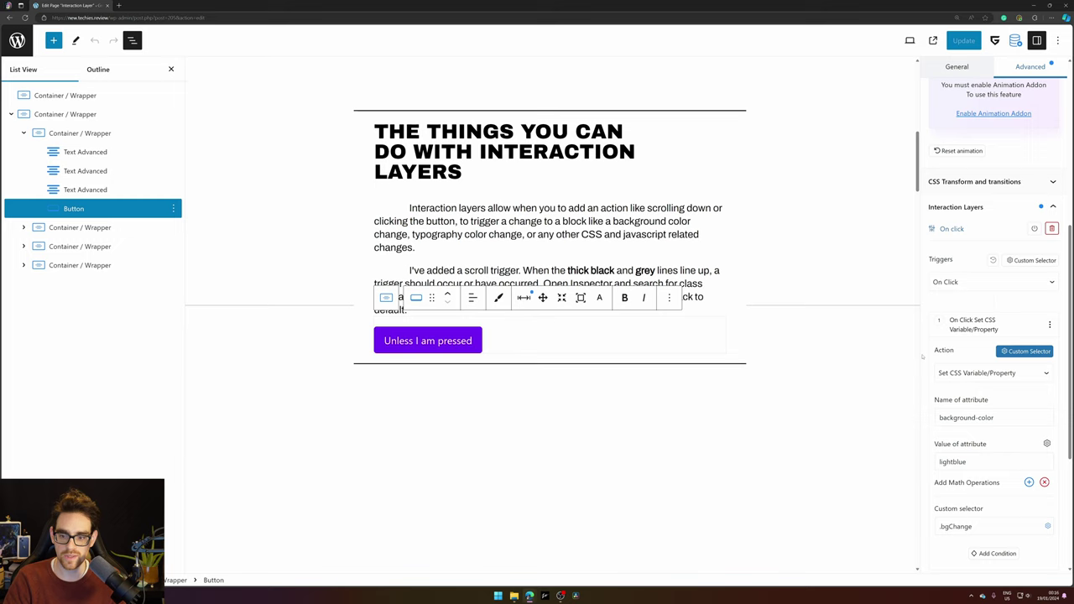
scroll(922, 356, "down", 3)
left_click_drag(950, 263, 989, 294)
double_click(952, 307)
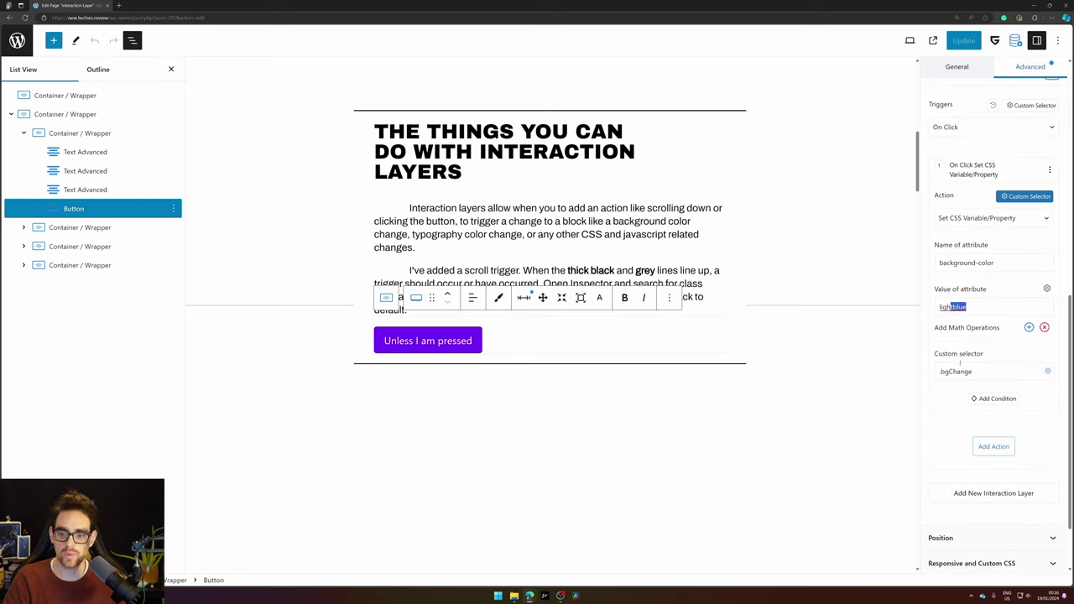
left_click_drag(941, 372, 974, 374)
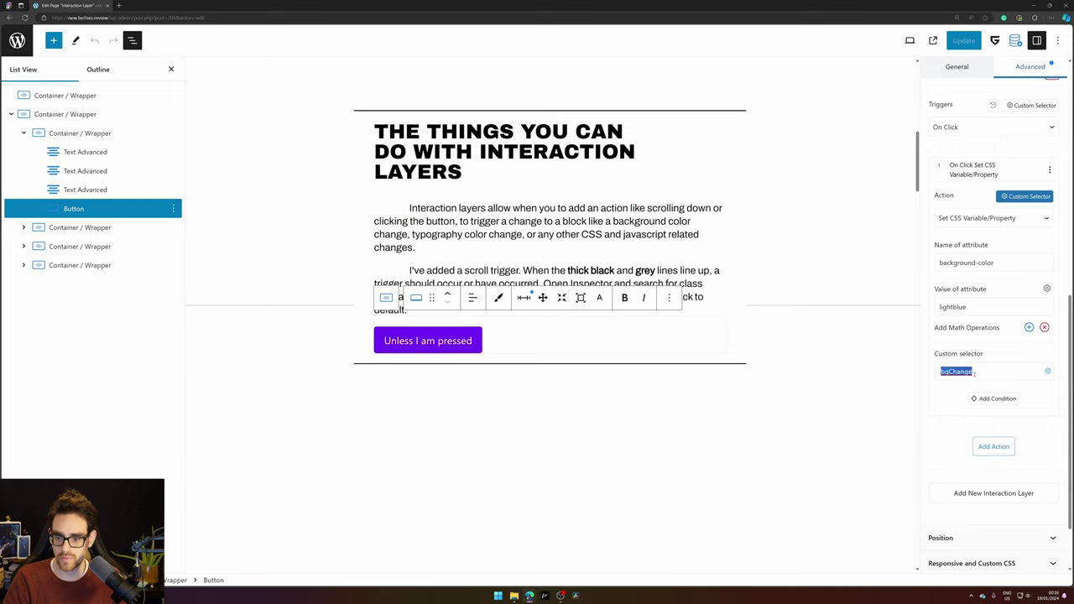
left_click(554, 453)
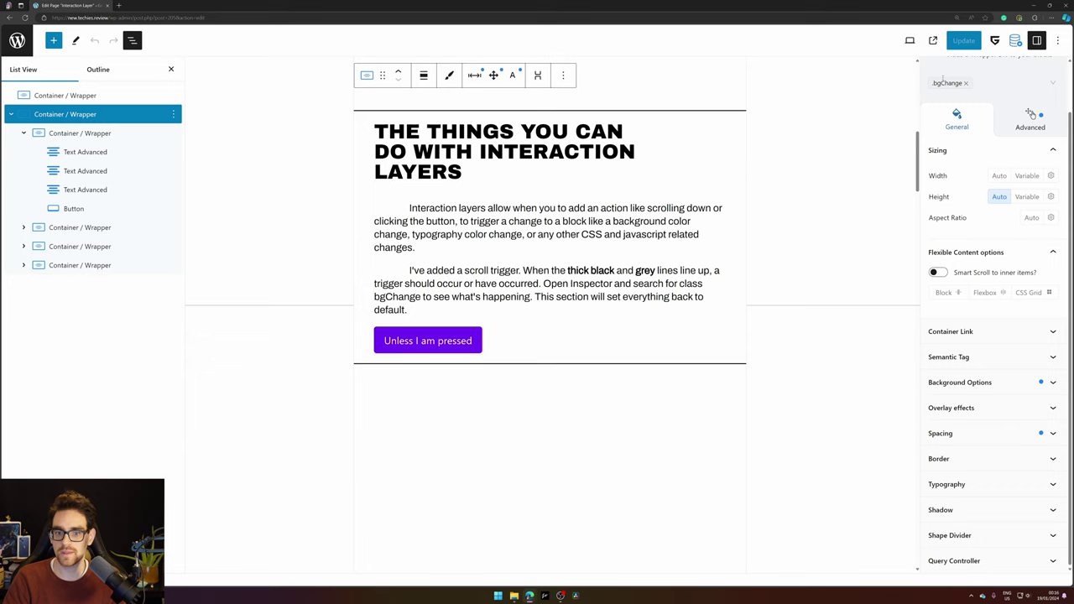
- Collapse the first section in List View, select the black-and-white section and show its Interaction Layers
left_click(23, 132)
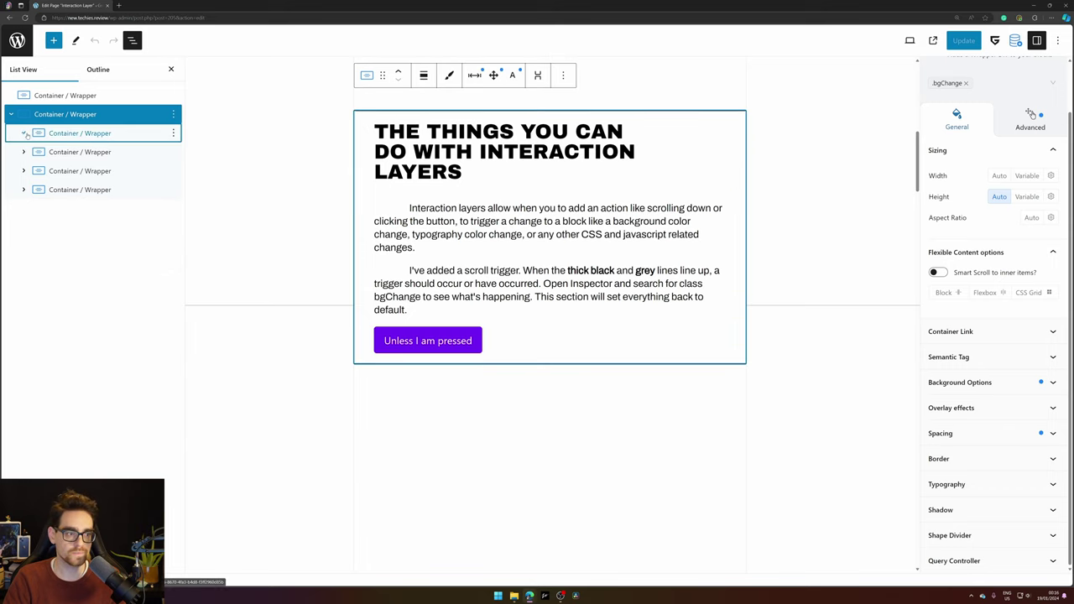
left_click(63, 156)
scroll(819, 251, "down", 1)
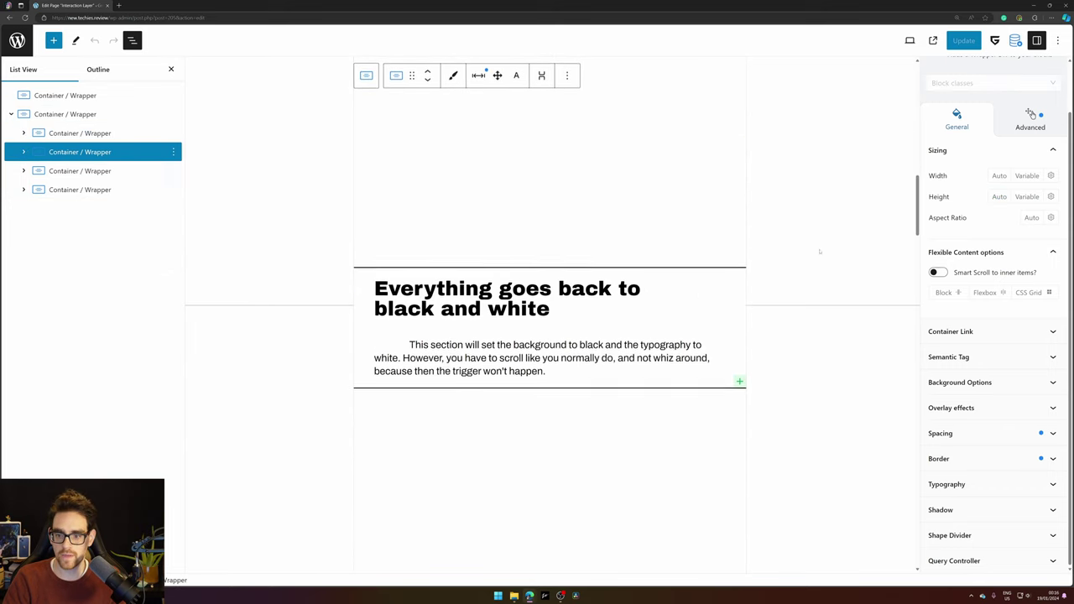
left_click(1031, 118)
scroll(1031, 118, "down", 1)
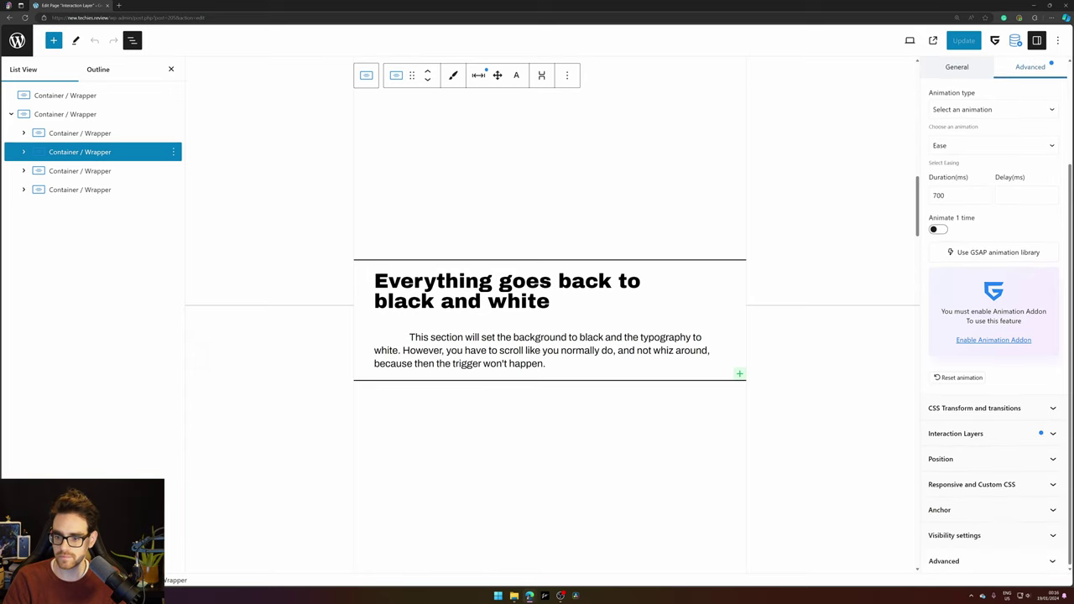
left_click(969, 433)
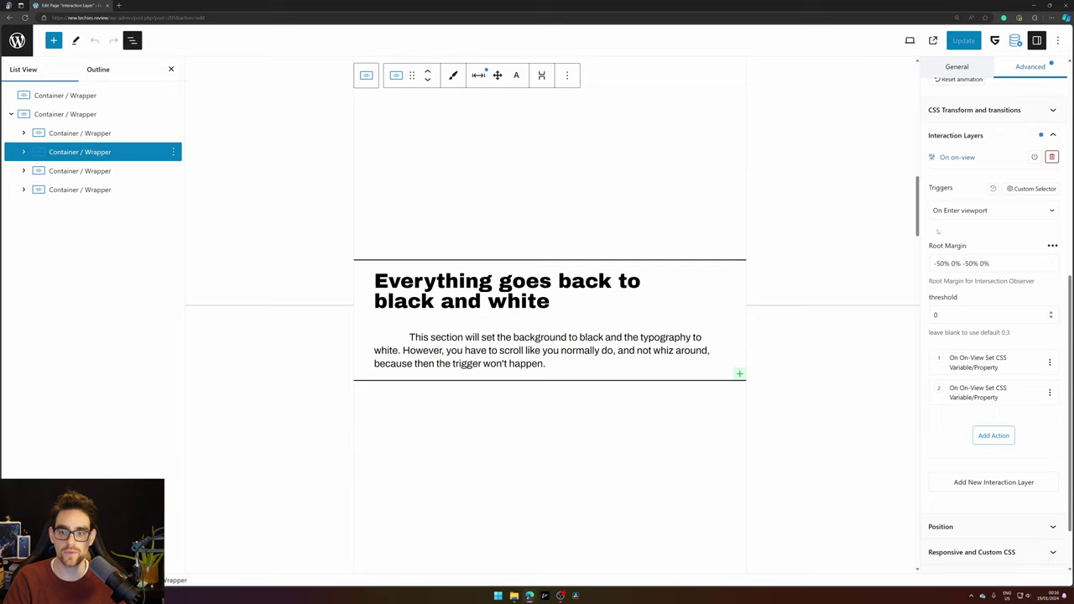
- Review the first on-view action setting background-color black on bgChange
left_click(955, 356)
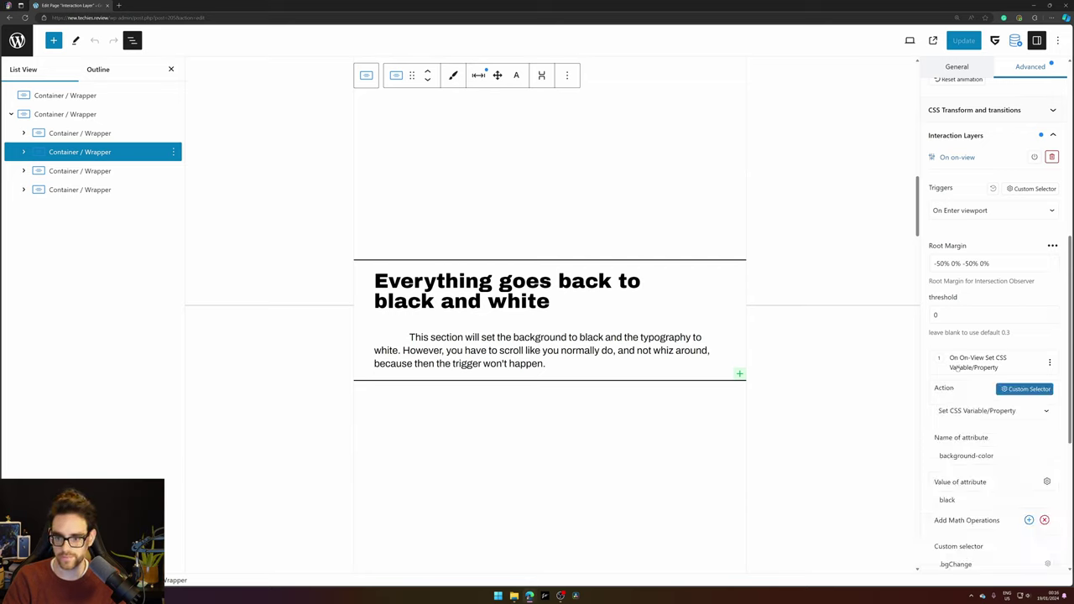
scroll(965, 348, "down", 3)
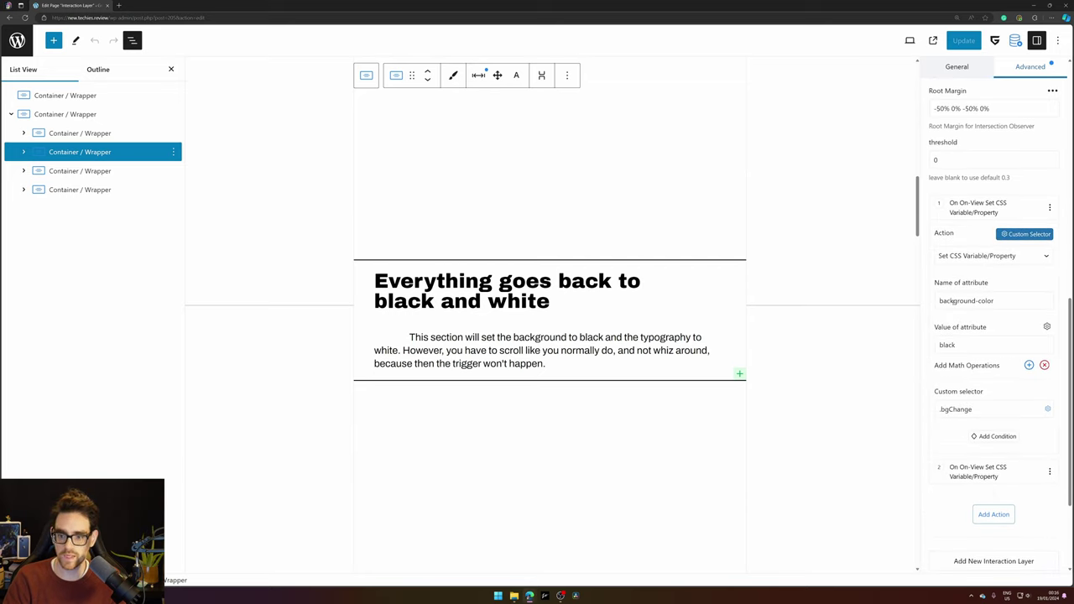
left_click_drag(952, 300, 993, 301)
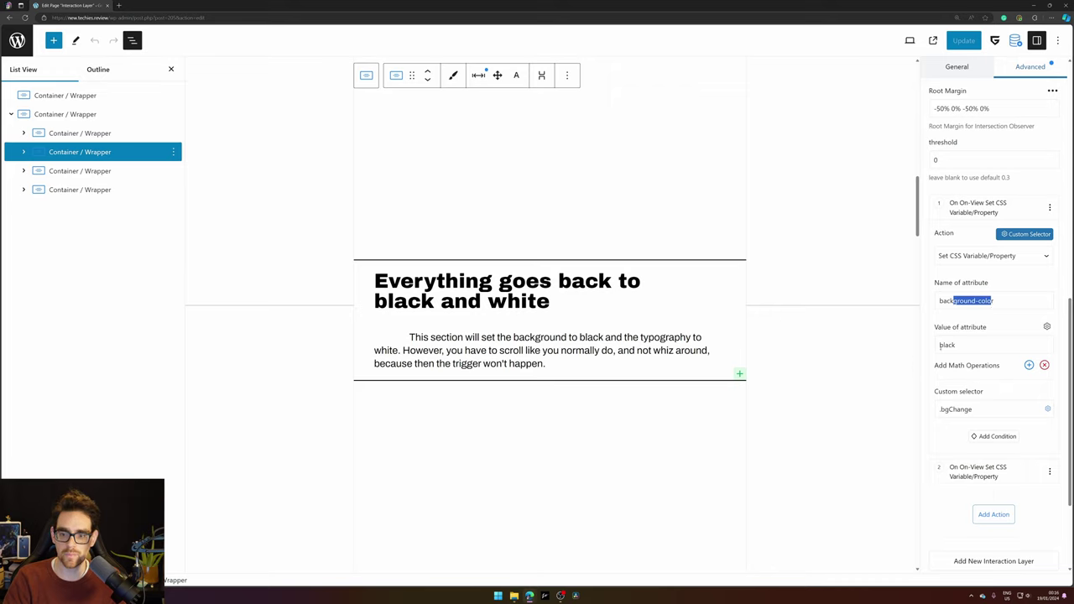
left_click_drag(939, 344, 961, 370)
left_click_drag(948, 409, 972, 409)
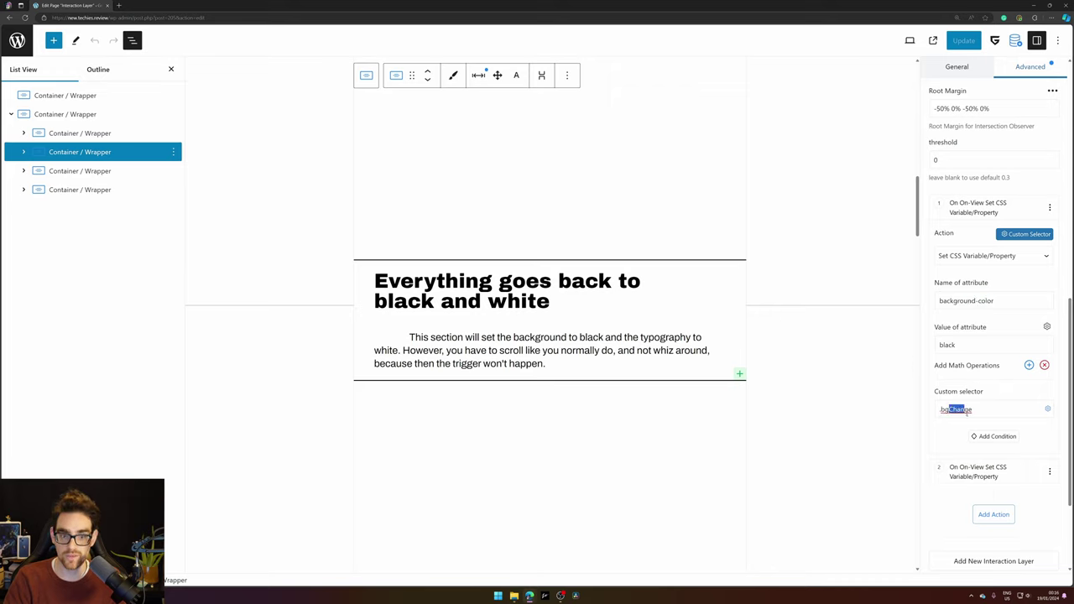
left_click_drag(959, 344, 948, 334)
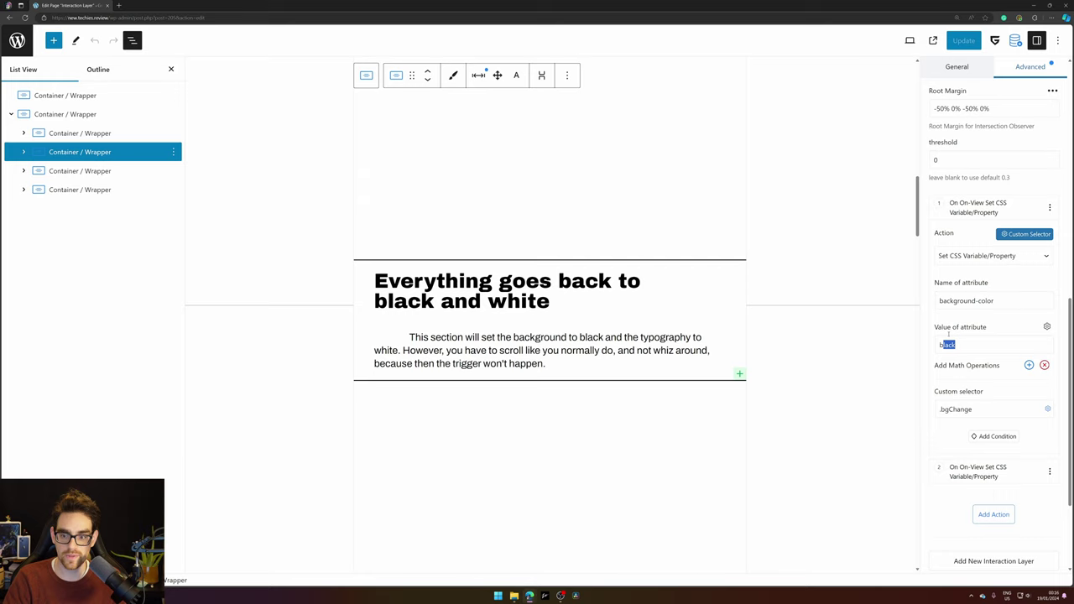
left_click_drag(946, 295, 988, 356)
- Review the second on-view action setting color white on bgChange
left_click(965, 473)
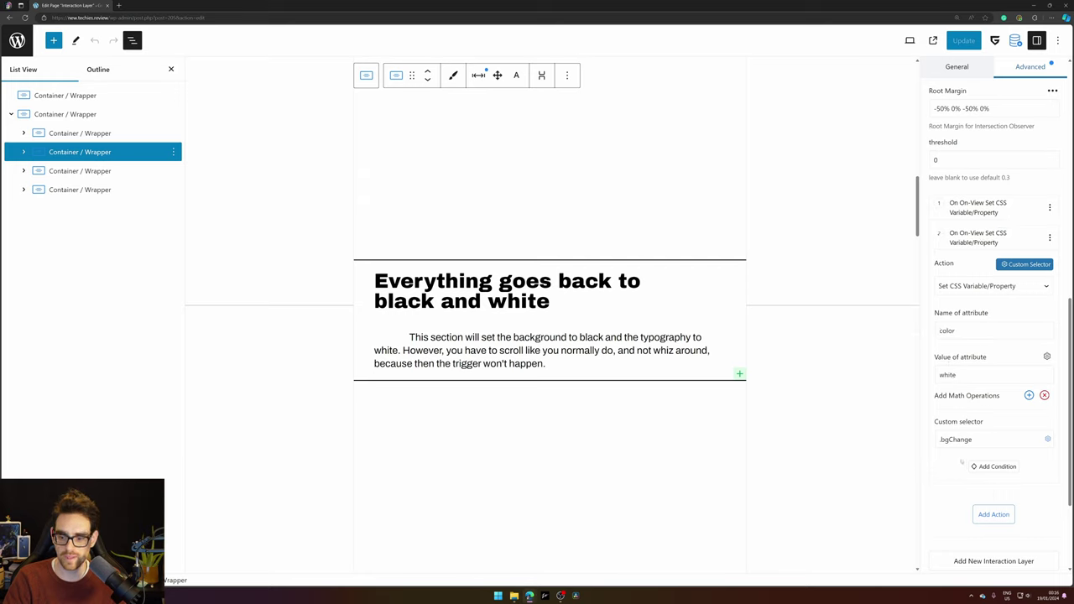
scroll(956, 252, "down", 3)
double_click(943, 190)
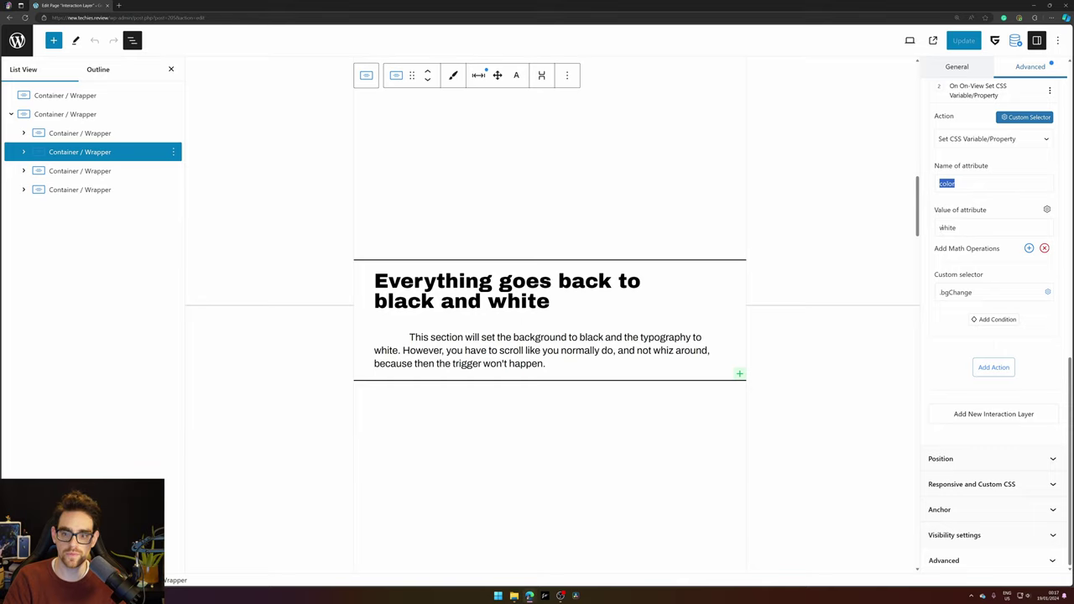
double_click(947, 228)
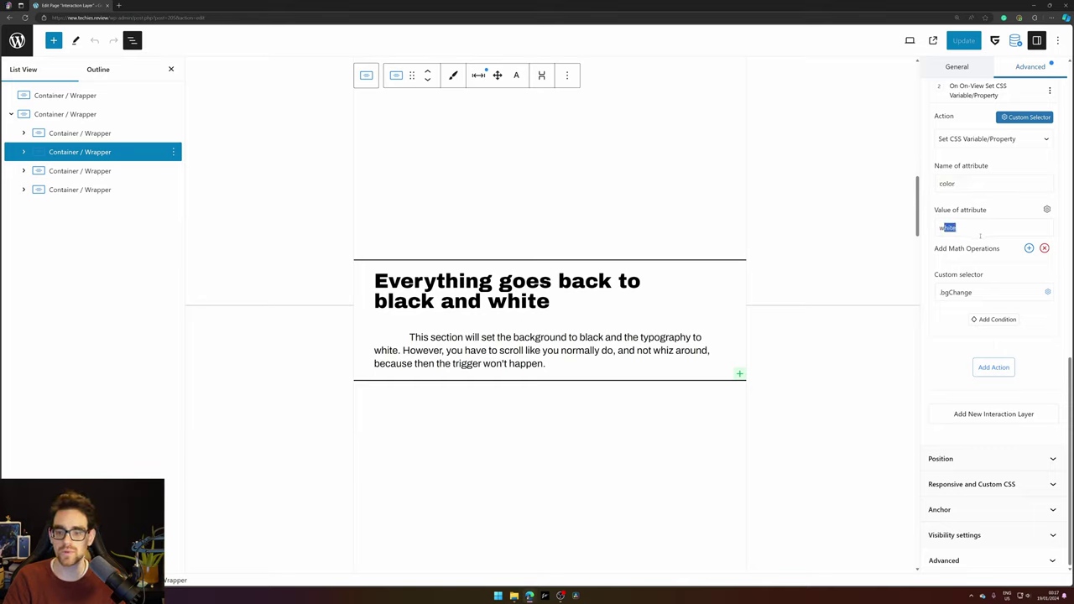
double_click(955, 292)
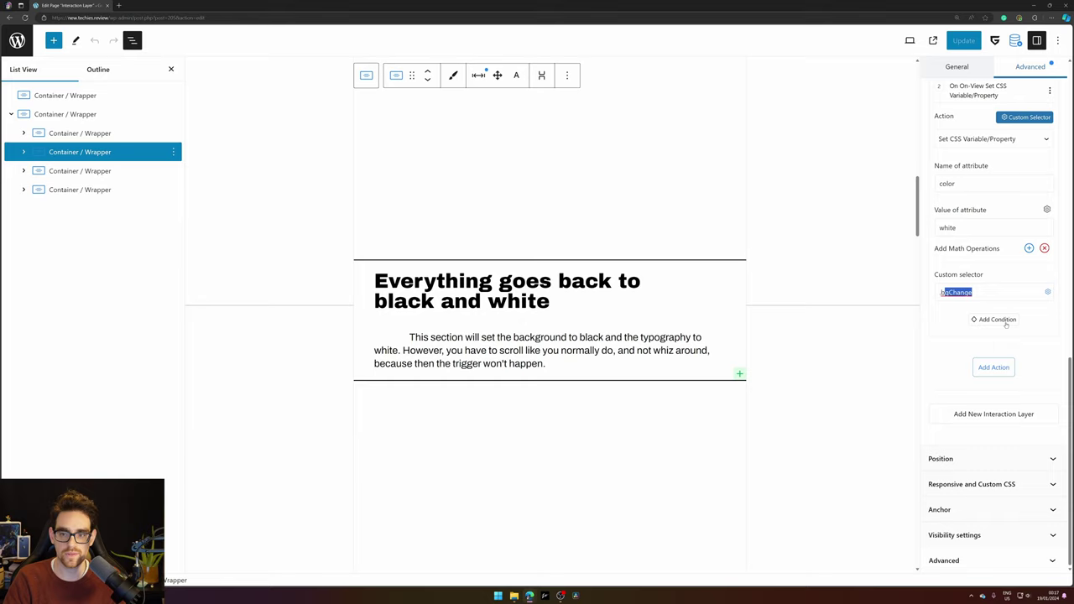
- Preview the live page, scroll to the section now black with white text, then return to the editor
left_click(933, 40)
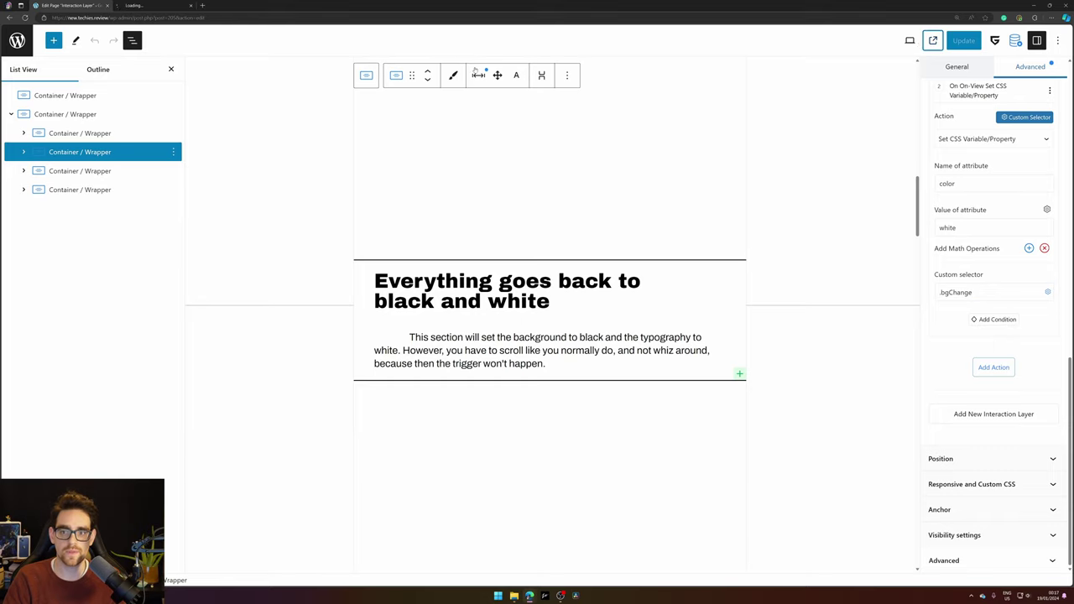
scroll(621, 277, "down", 10)
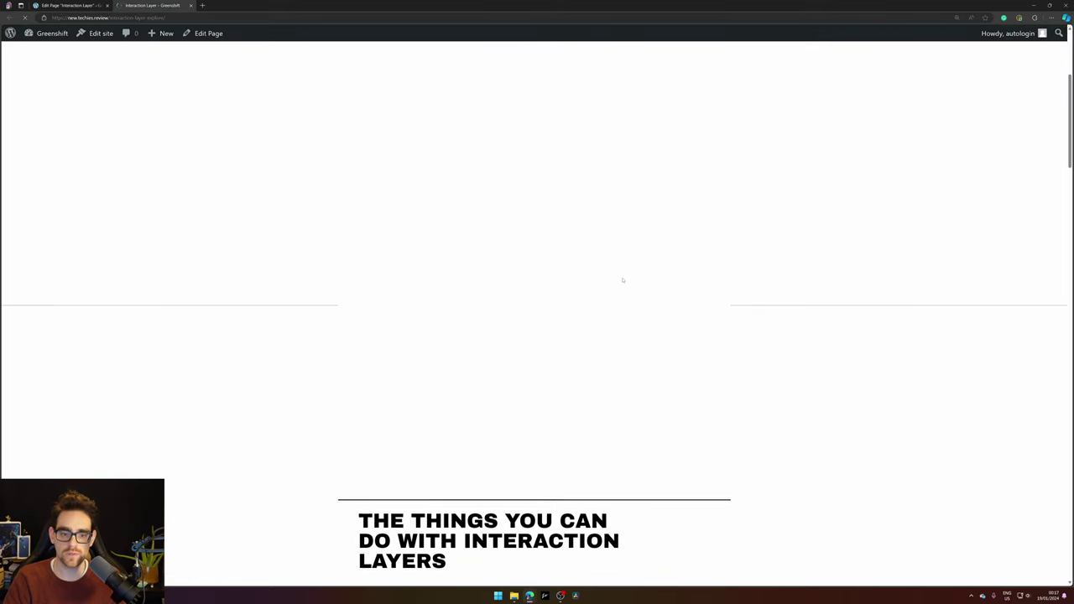
scroll(625, 265, "down", 3)
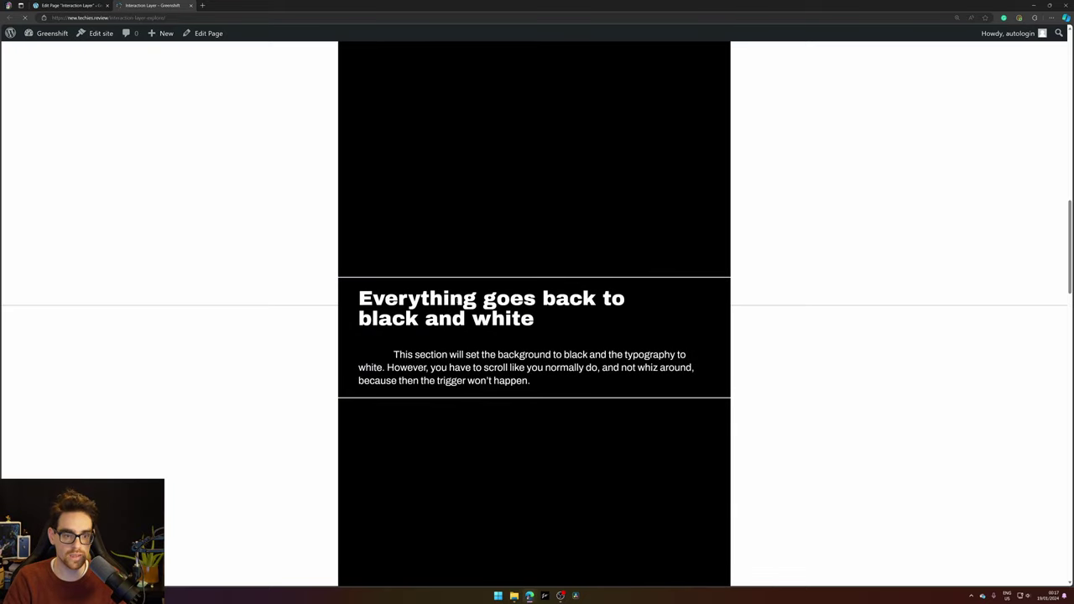
left_click_drag(450, 298, 510, 298)
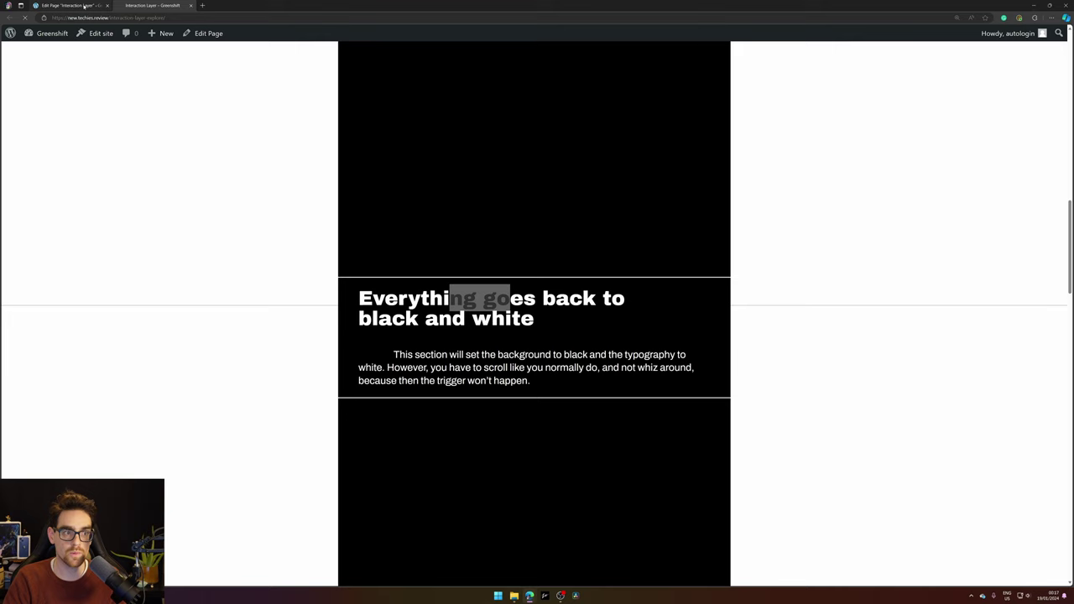
key("ctrl+Tab")
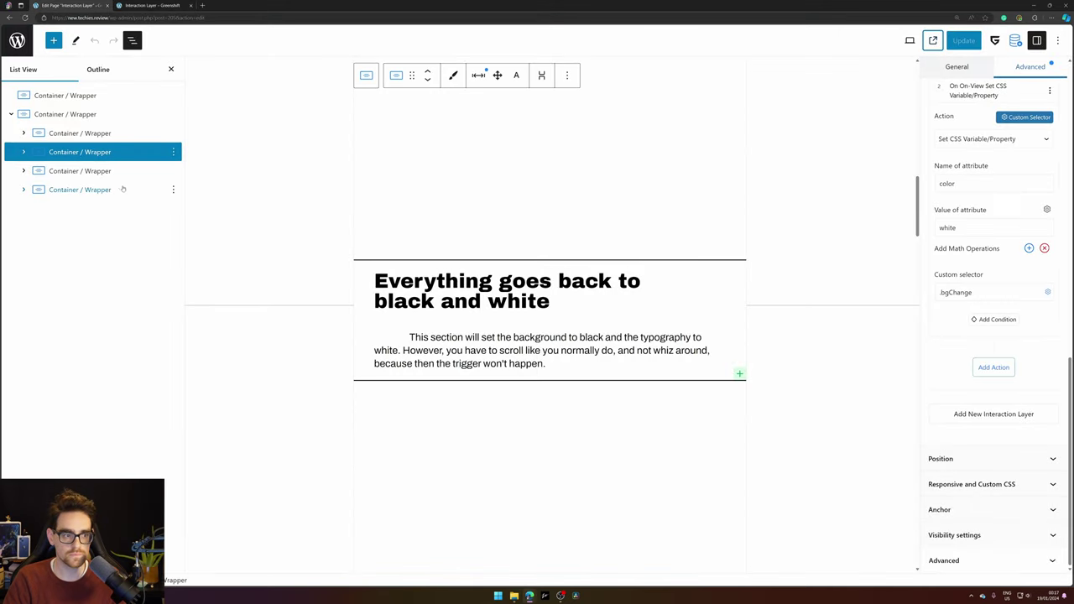
- Open the 'Everything turns back' section's interaction layers and its white background reset action
left_click(118, 171)
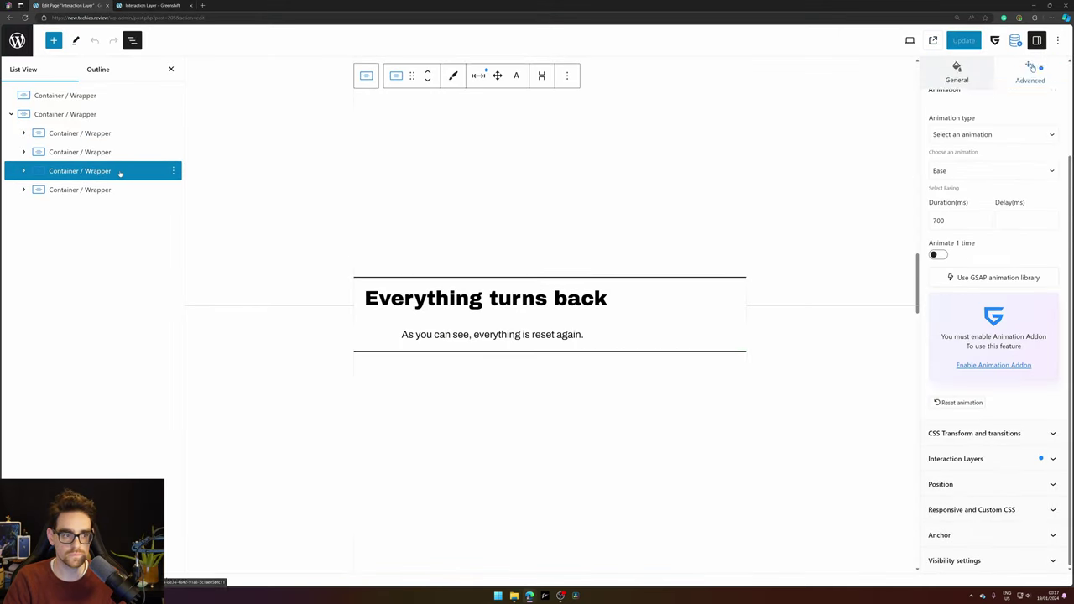
left_click(1005, 459)
scroll(973, 302, "down", 1)
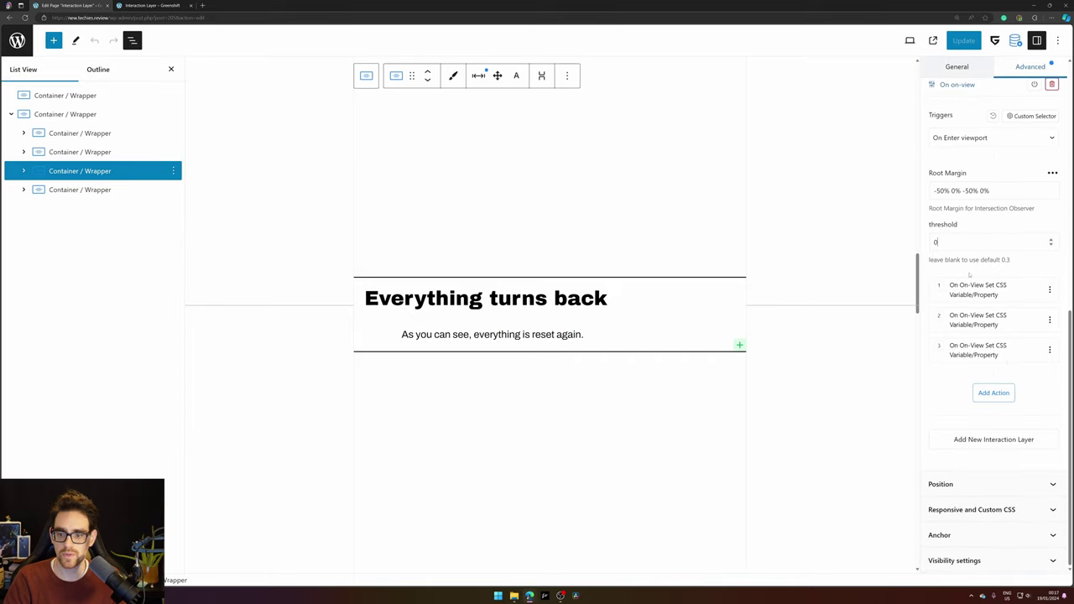
left_click(942, 287)
scroll(942, 291, "down", 2)
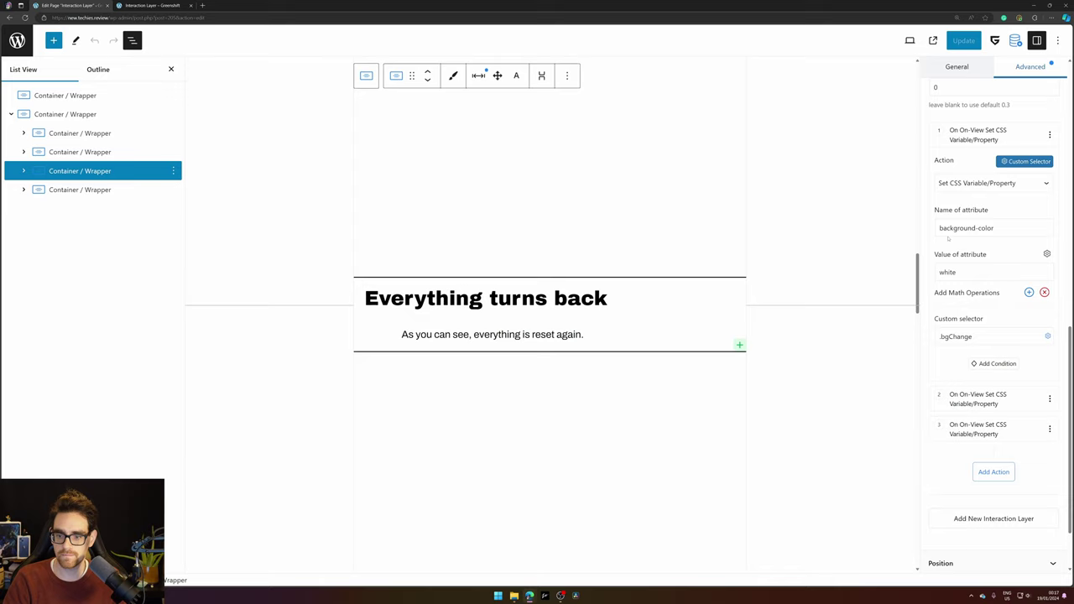
left_click_drag(940, 272, 967, 277)
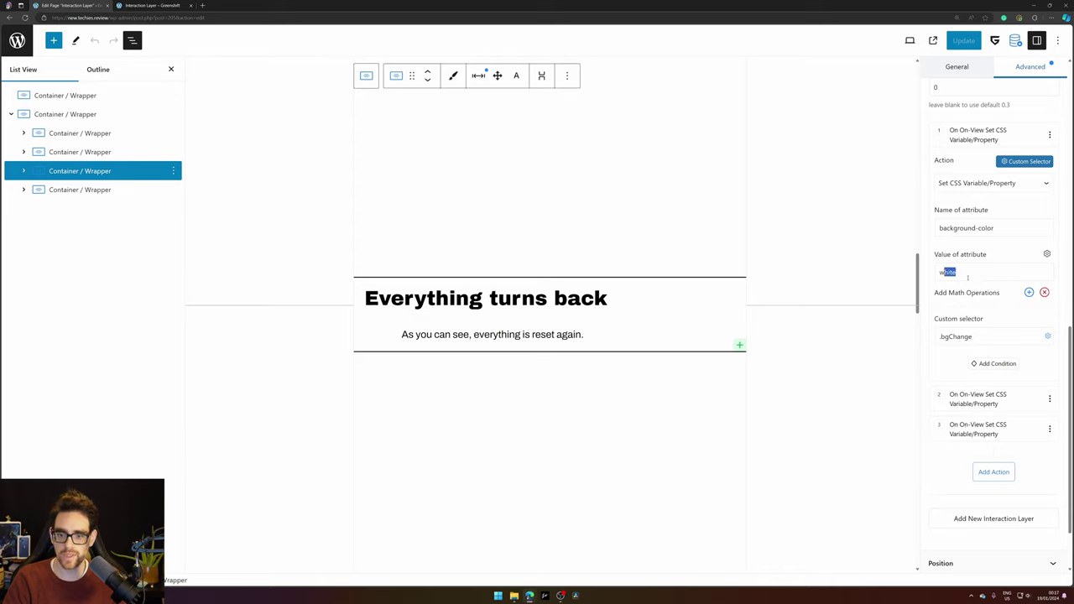
- Review the bgChange target and the colour-unset actions on .headingChange and .textChange
left_click_drag(940, 336, 973, 337)
left_click(980, 399)
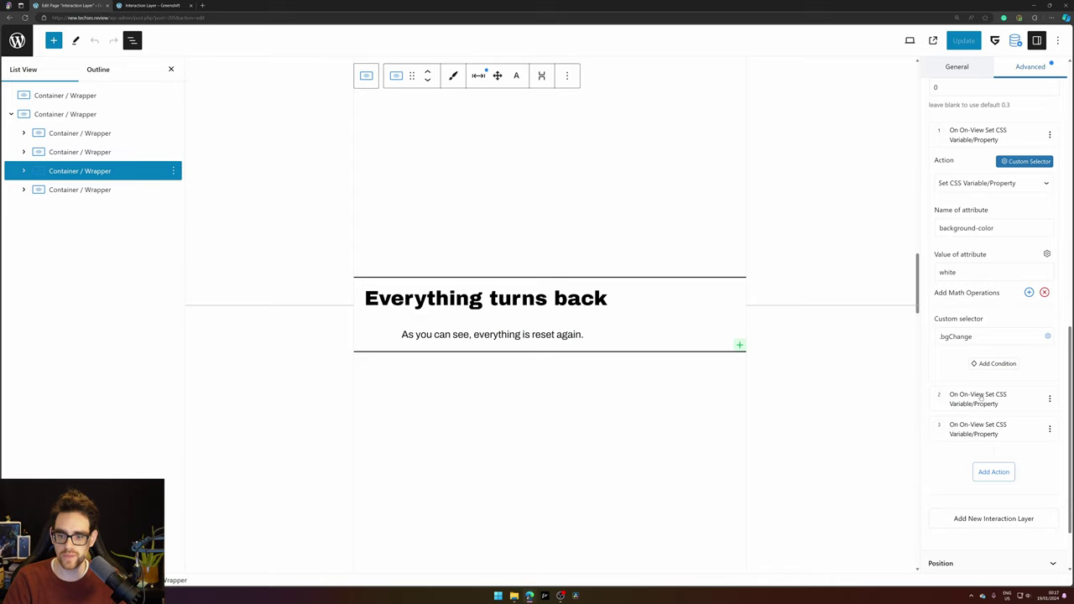
left_click(980, 393)
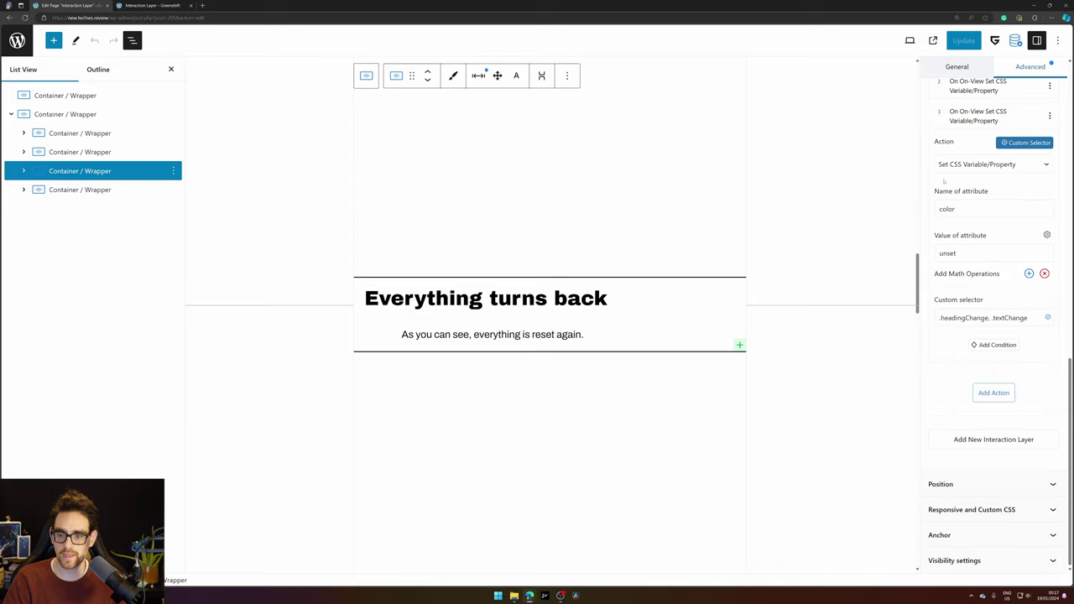
left_click_drag(952, 317, 1018, 322)
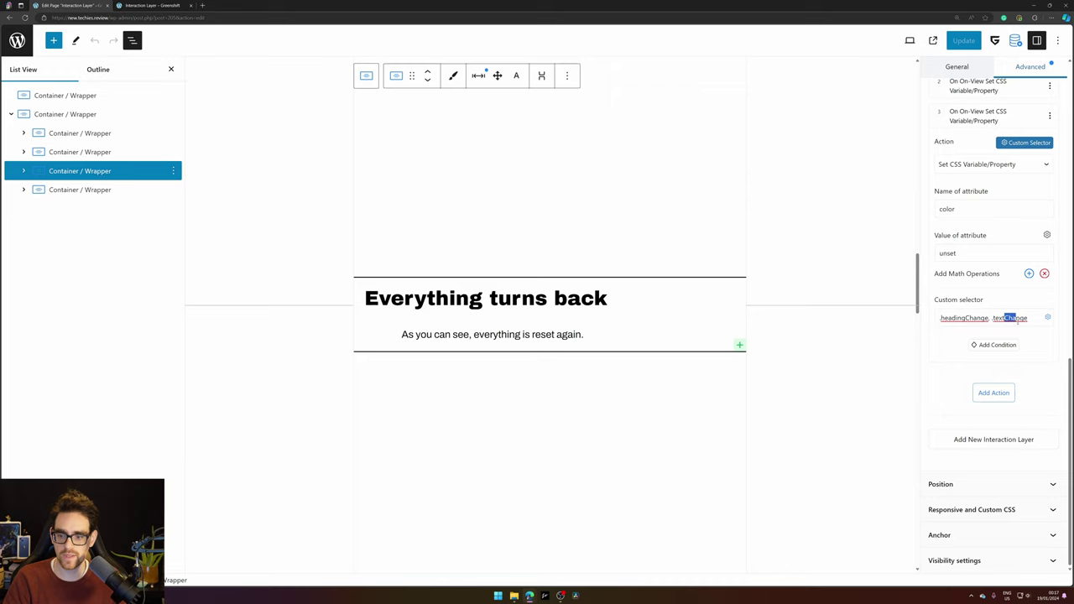
scroll(570, 282, "down", 10)
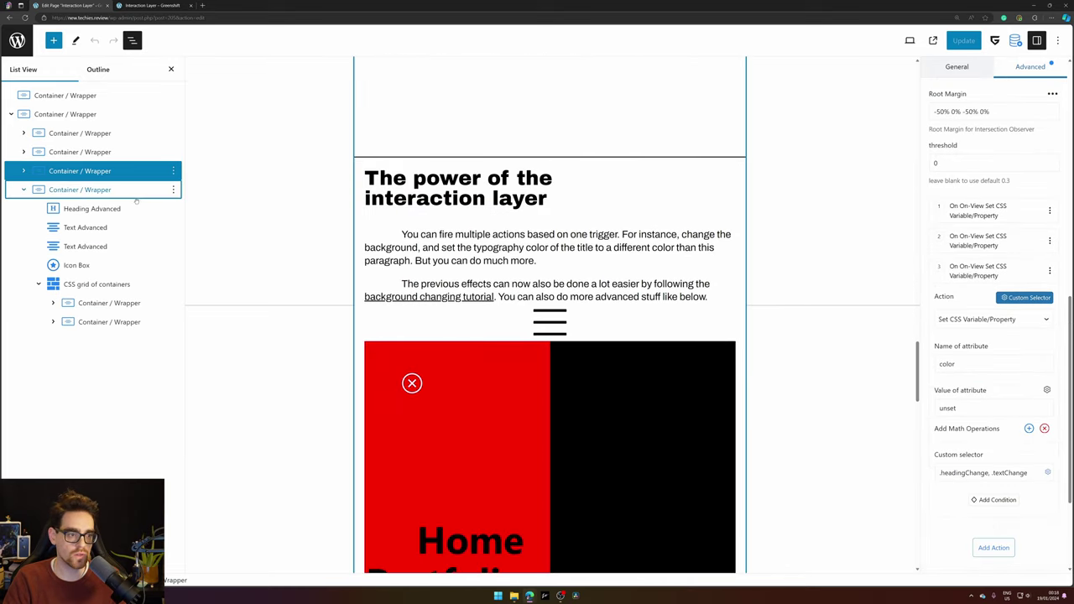
left_click(80, 190)
left_click(955, 458)
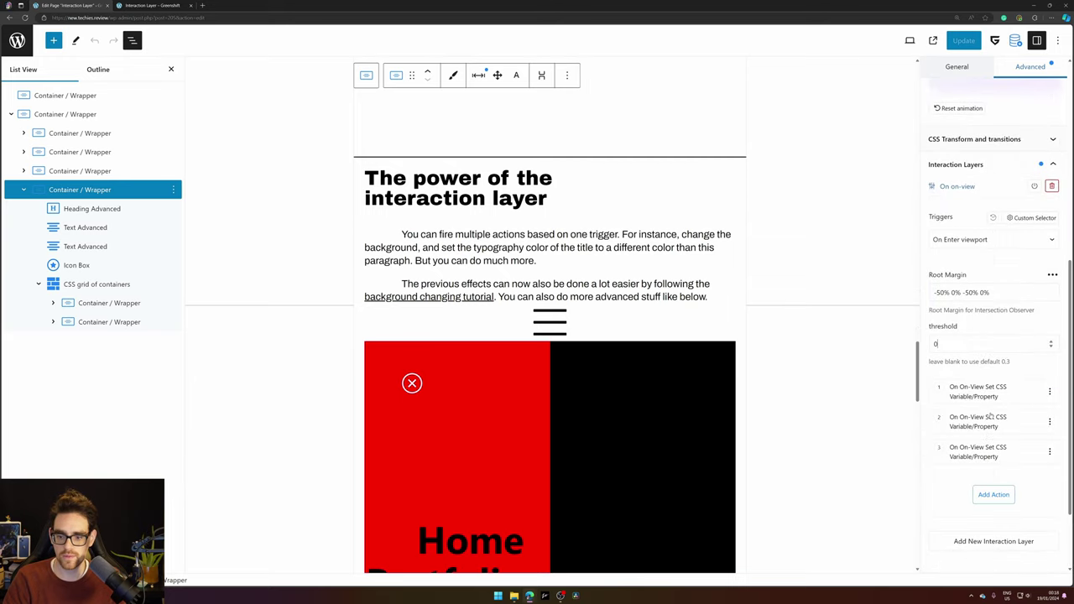
scroll(935, 212, "up", 1)
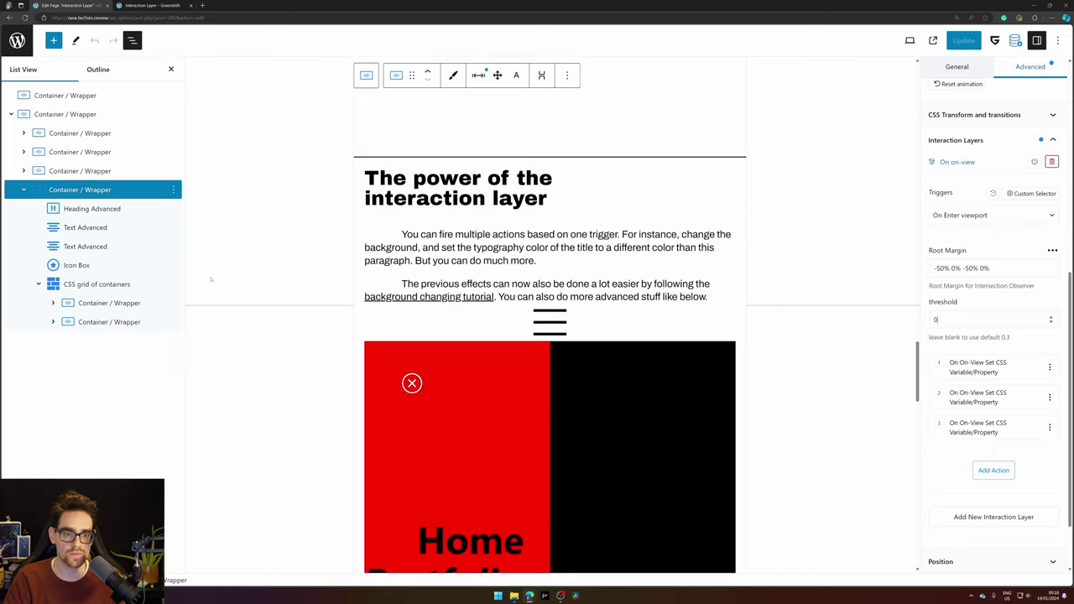
left_click(978, 367)
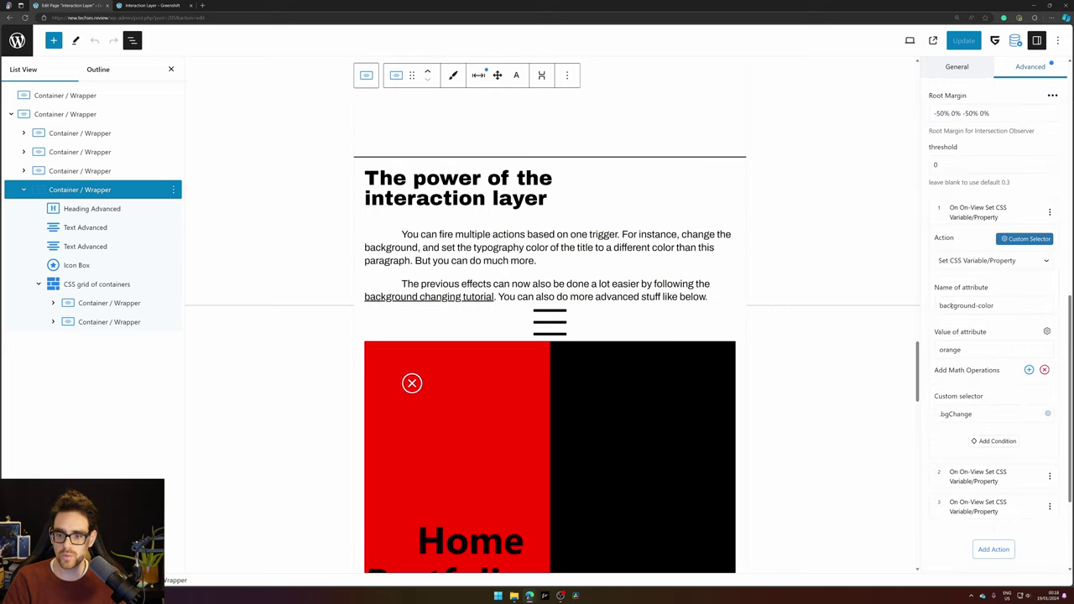
double_click(959, 352)
left_click(977, 476)
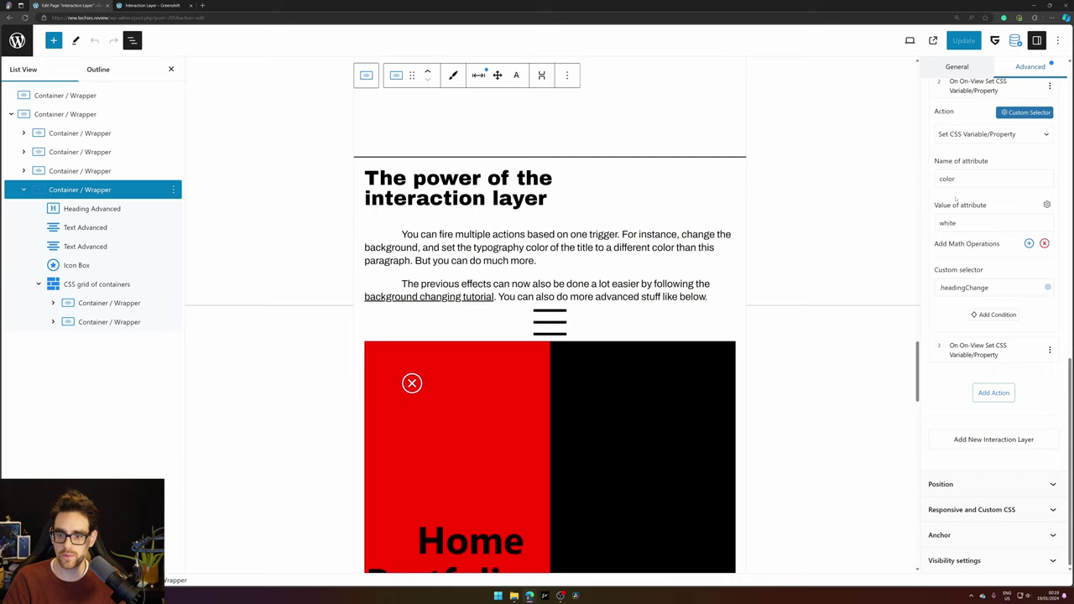
double_click(945, 222)
left_click_drag(940, 288, 997, 290)
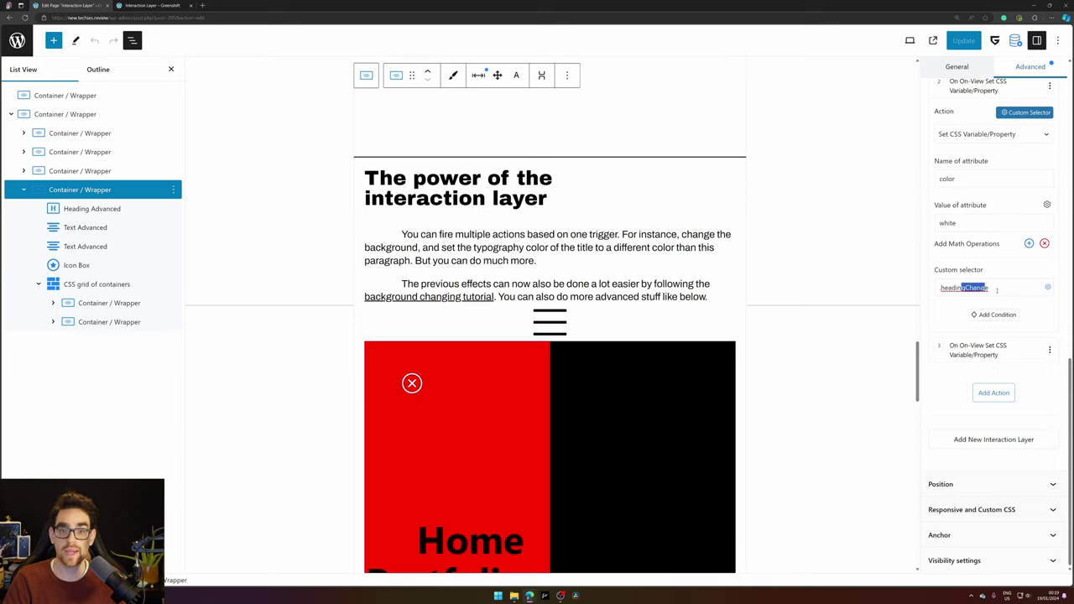
key("ctrl+a")
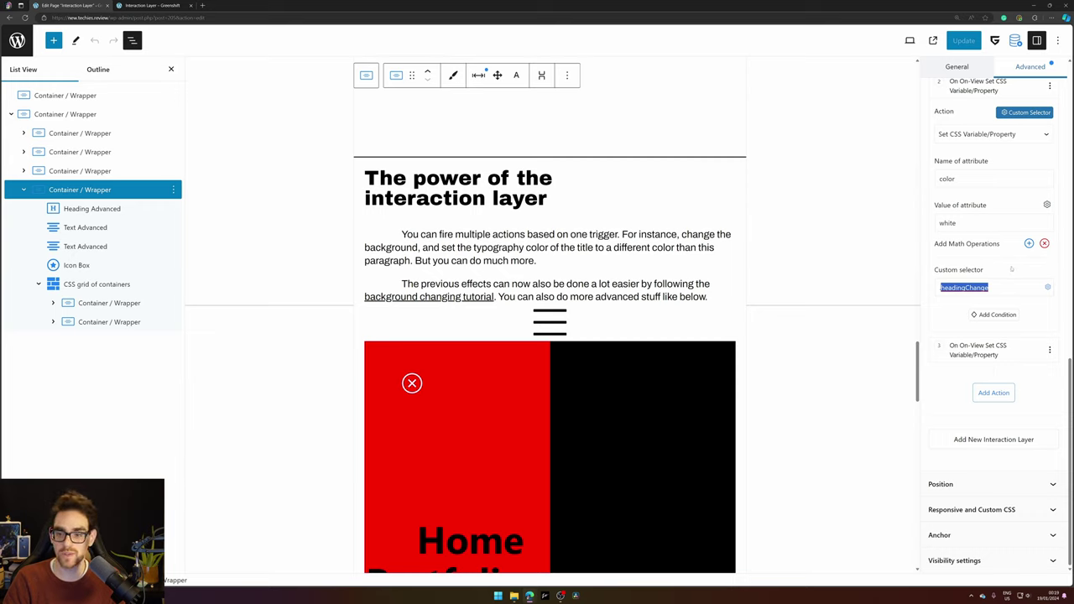
key("ctrl+a")
left_click(458, 188)
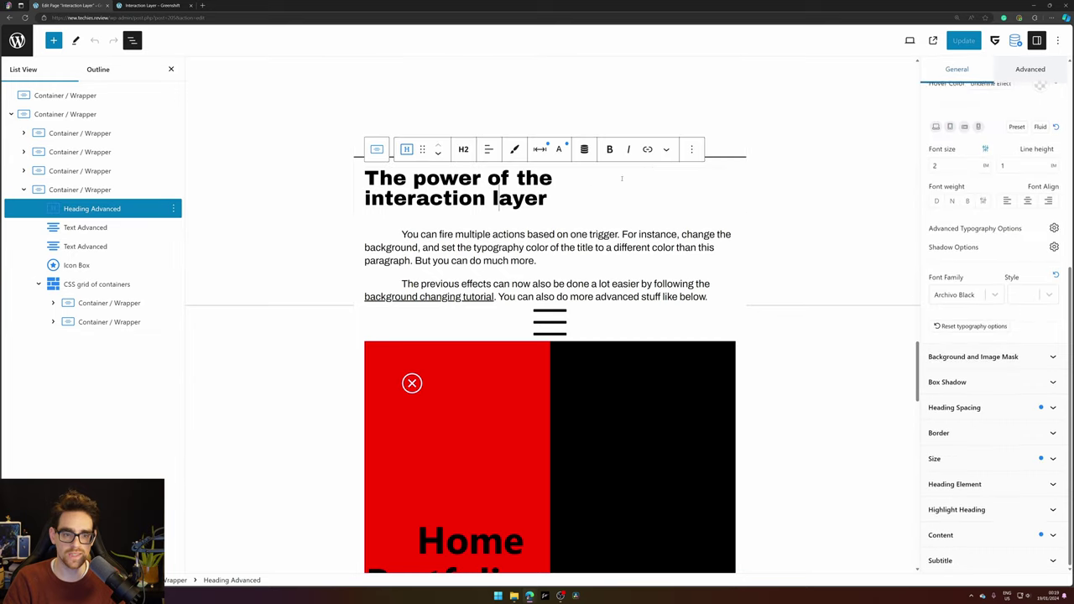
scroll(978, 229, "up", 5)
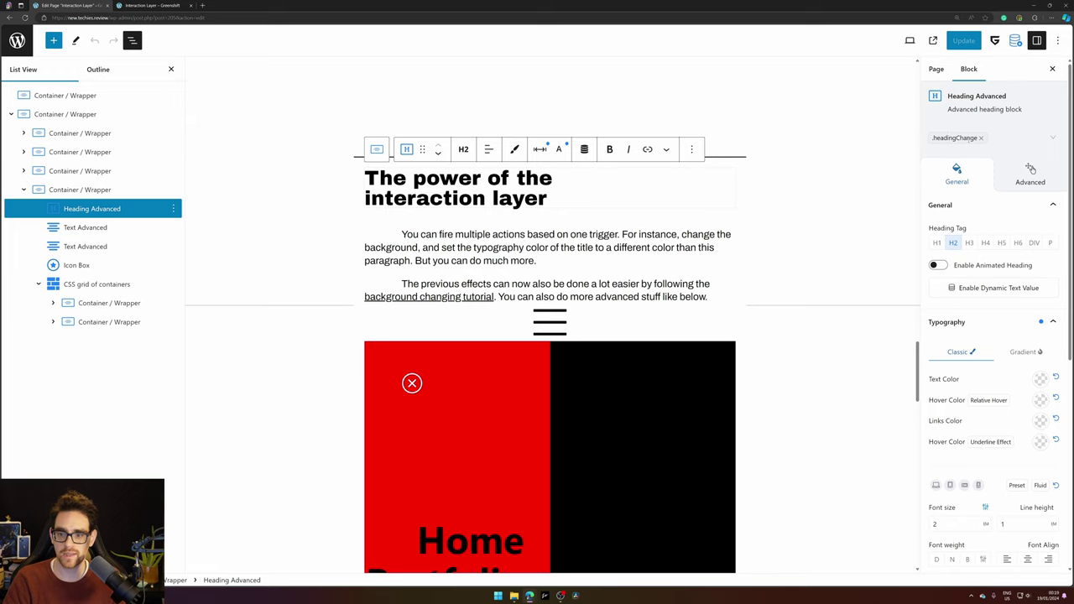
left_click(67, 191)
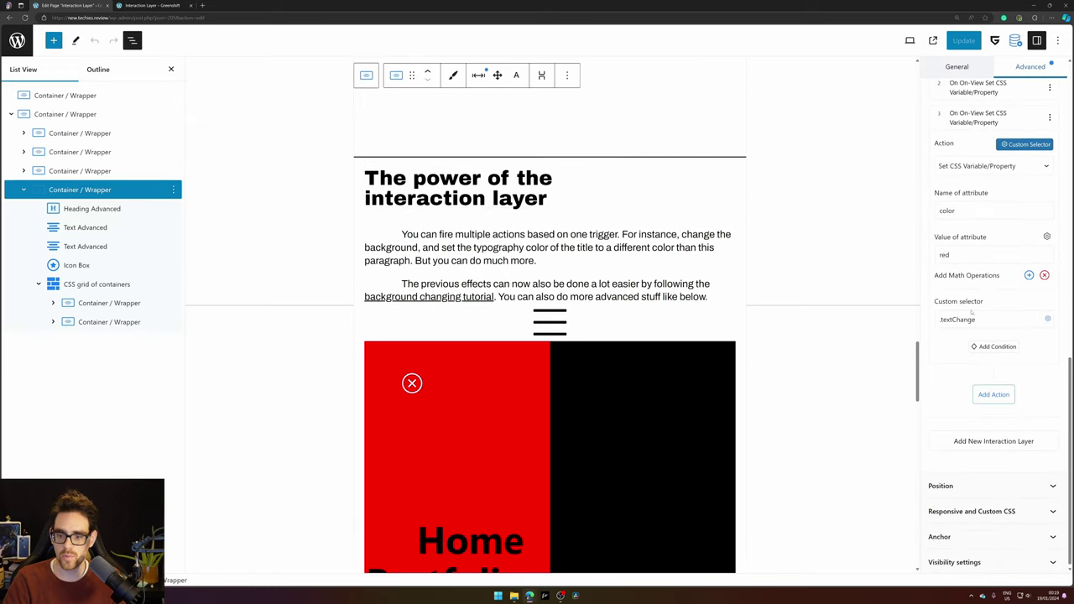
double_click(958, 318)
left_click(388, 239)
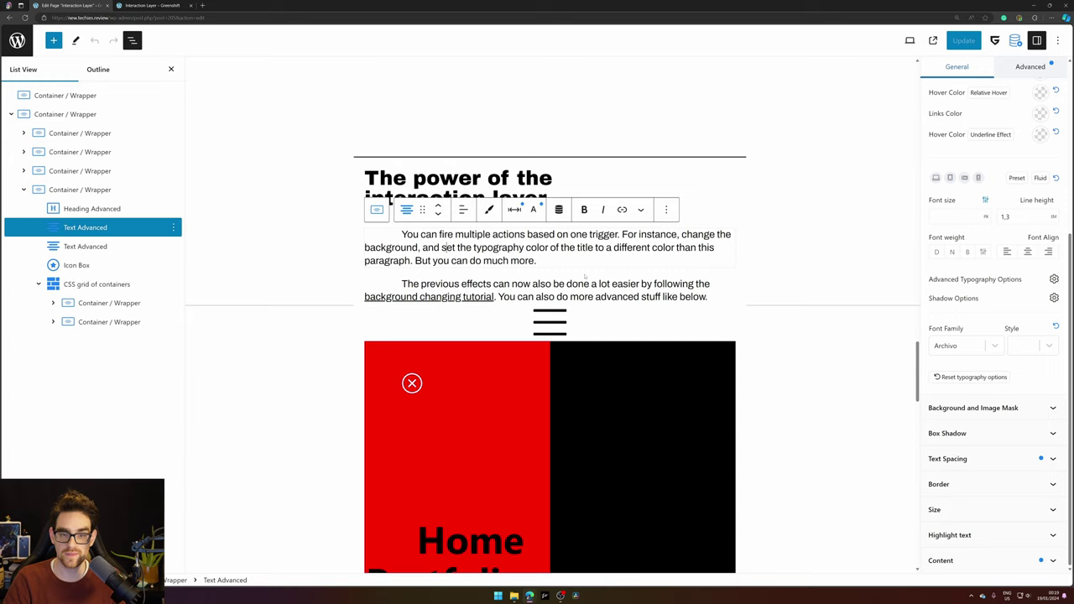
scroll(945, 165, "up", 5)
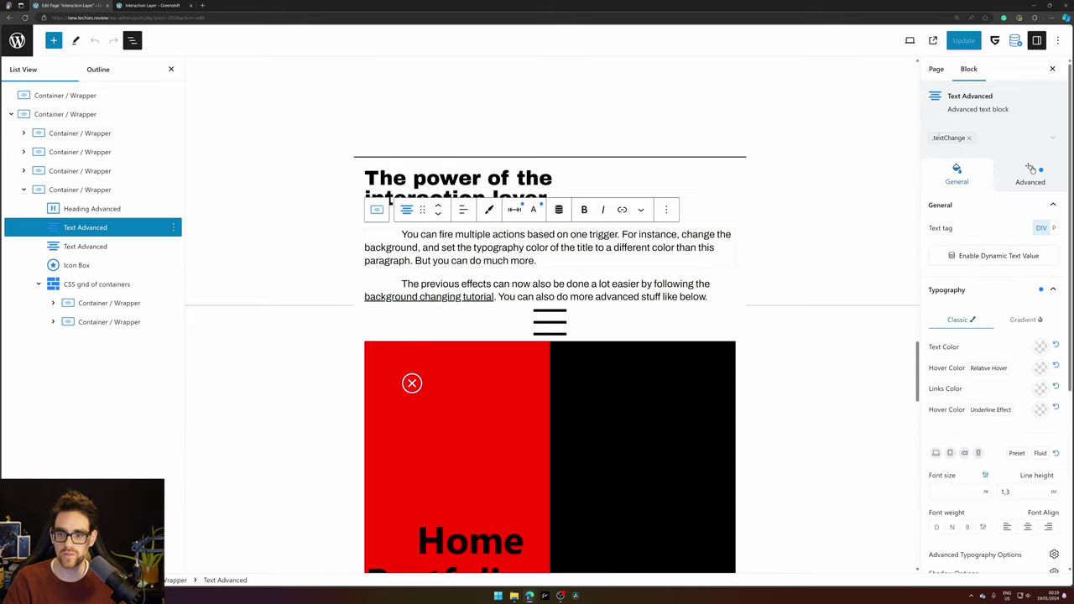
left_click(1030, 172)
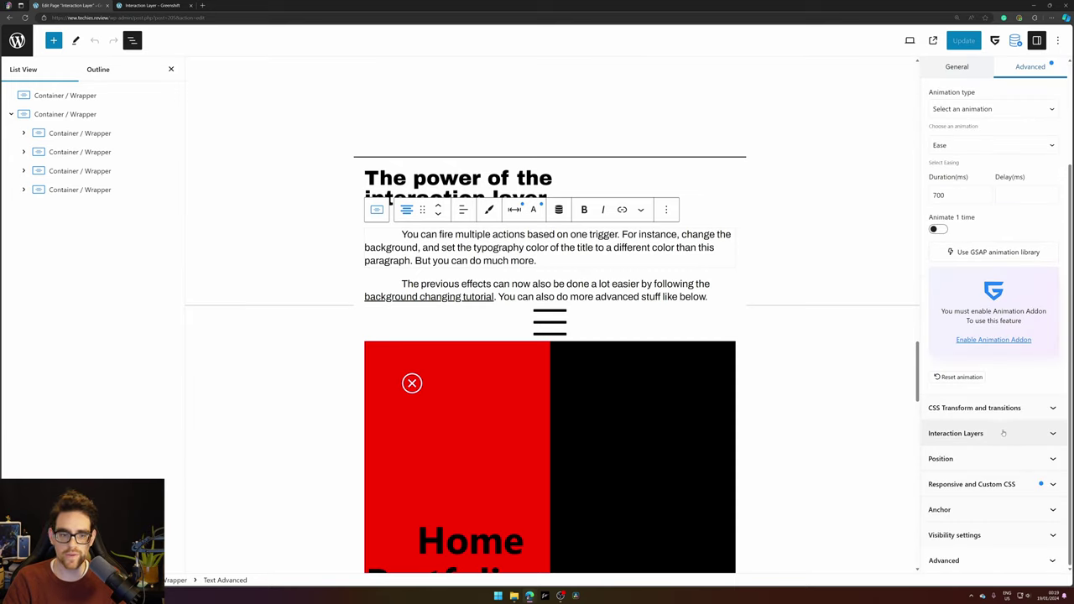
left_click(90, 186)
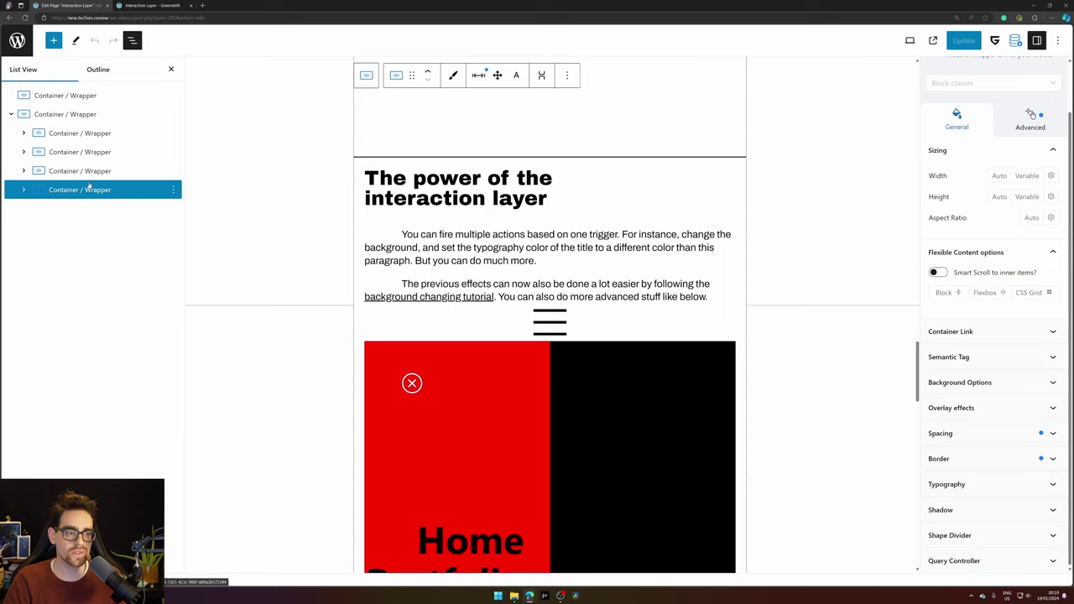
left_click(1031, 113)
scroll(997, 402, "down", 1)
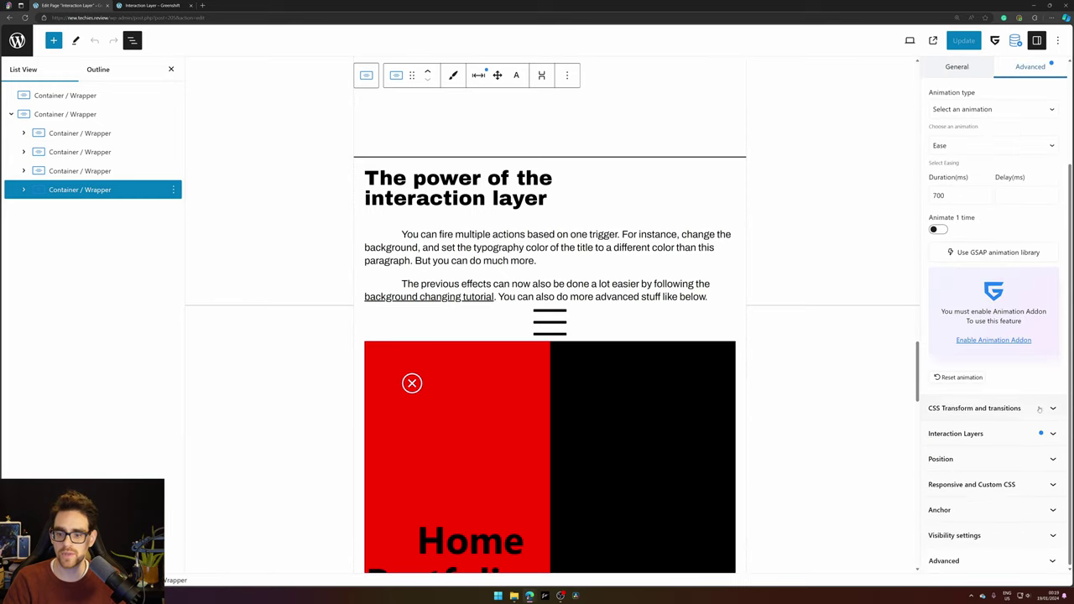
left_click(997, 434)
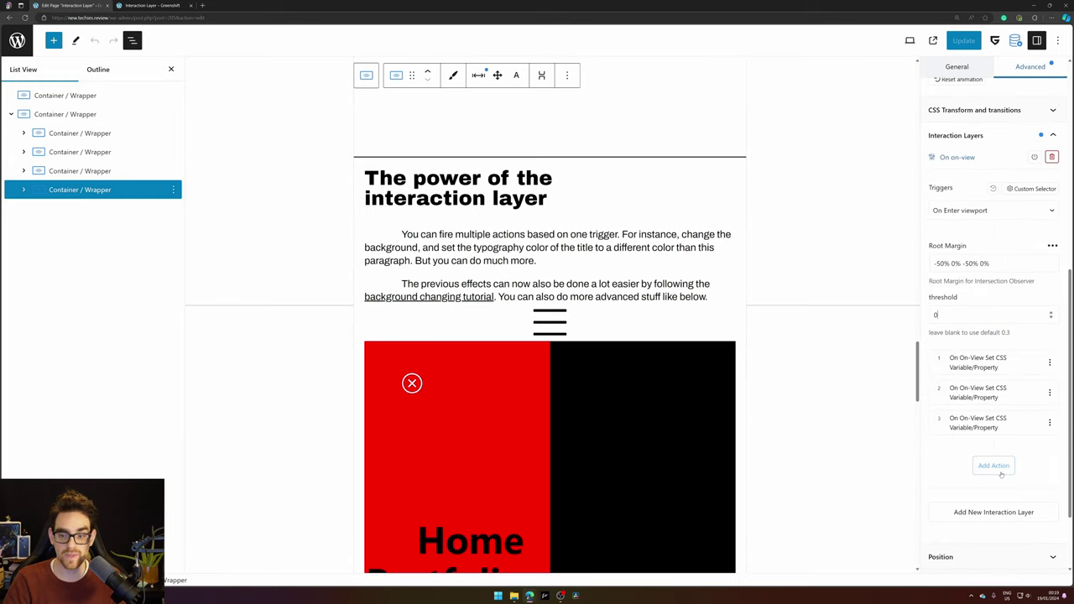
left_click(966, 208)
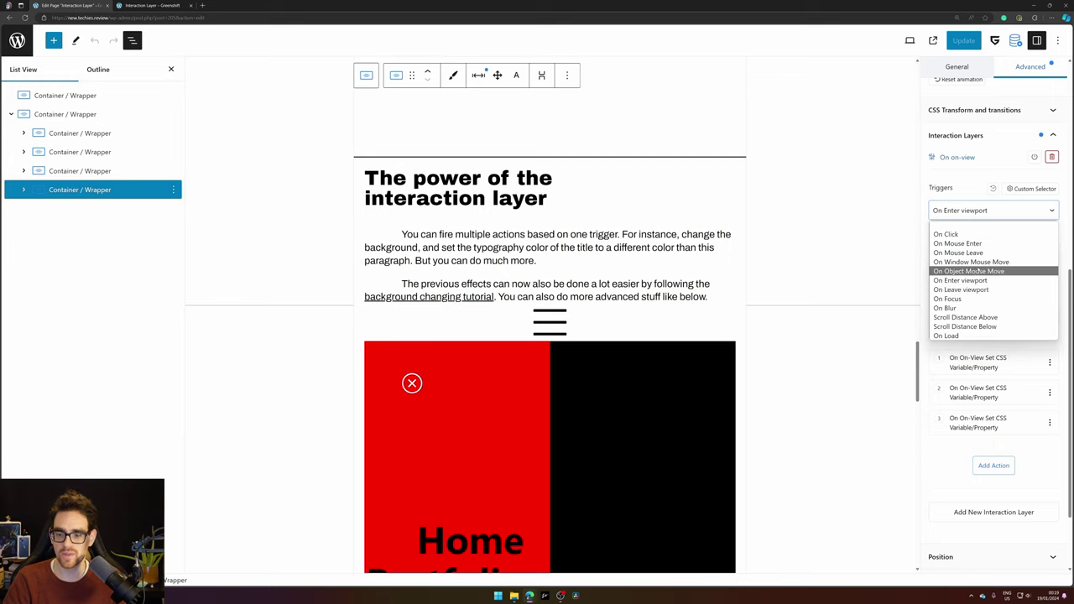
- Add a new Container / Wrapper block after the existing section via /container
key("Escape")
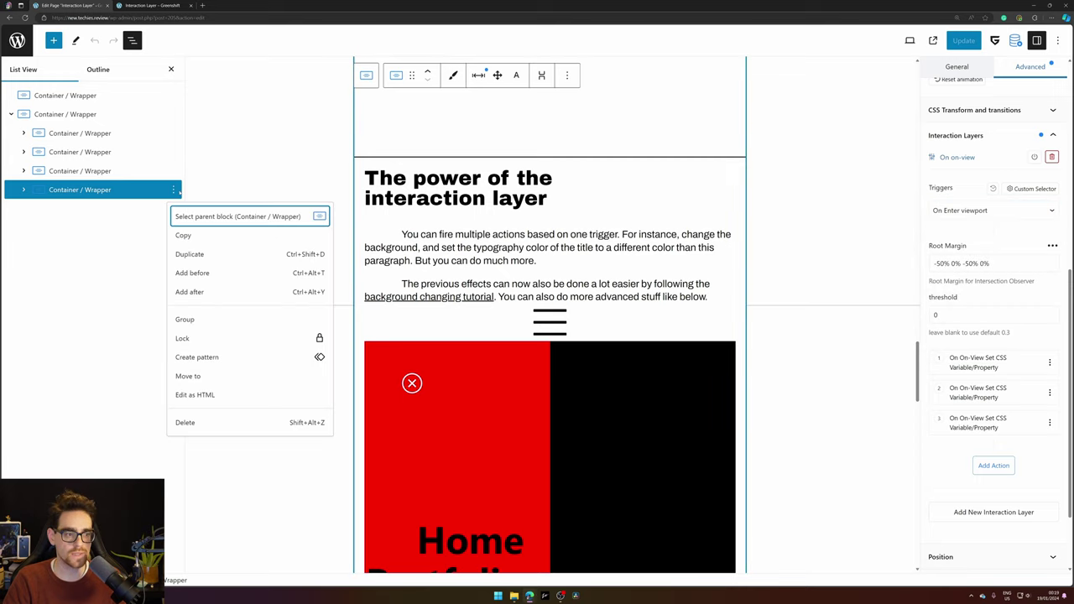
left_click(173, 190)
left_click(194, 292)
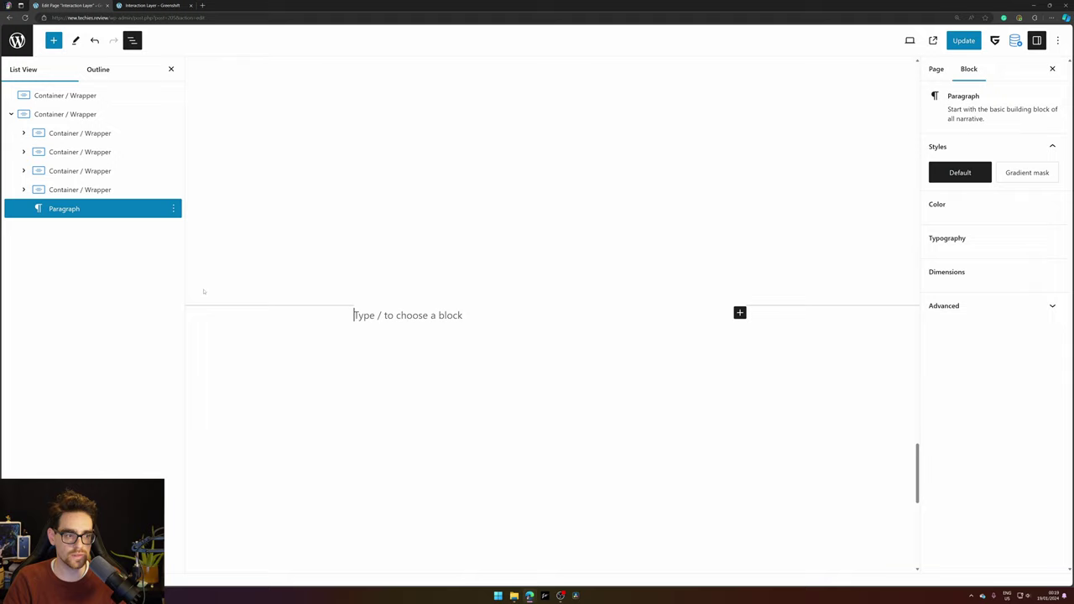
type("/container")
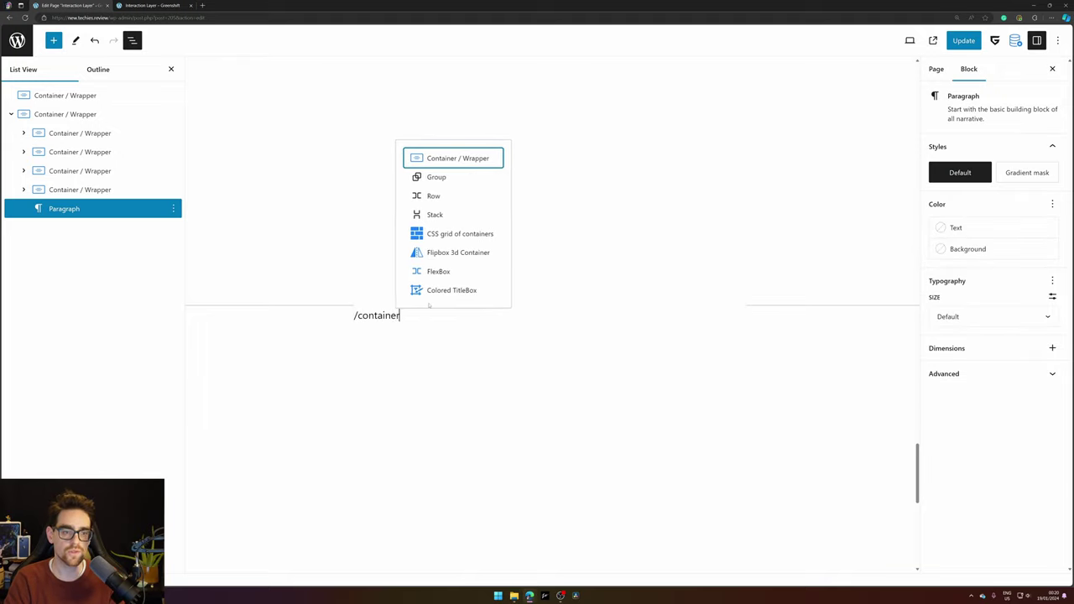
key("Return")
- Insert a Heading Advanced block and a text block below it inside the new container
left_click(429, 306)
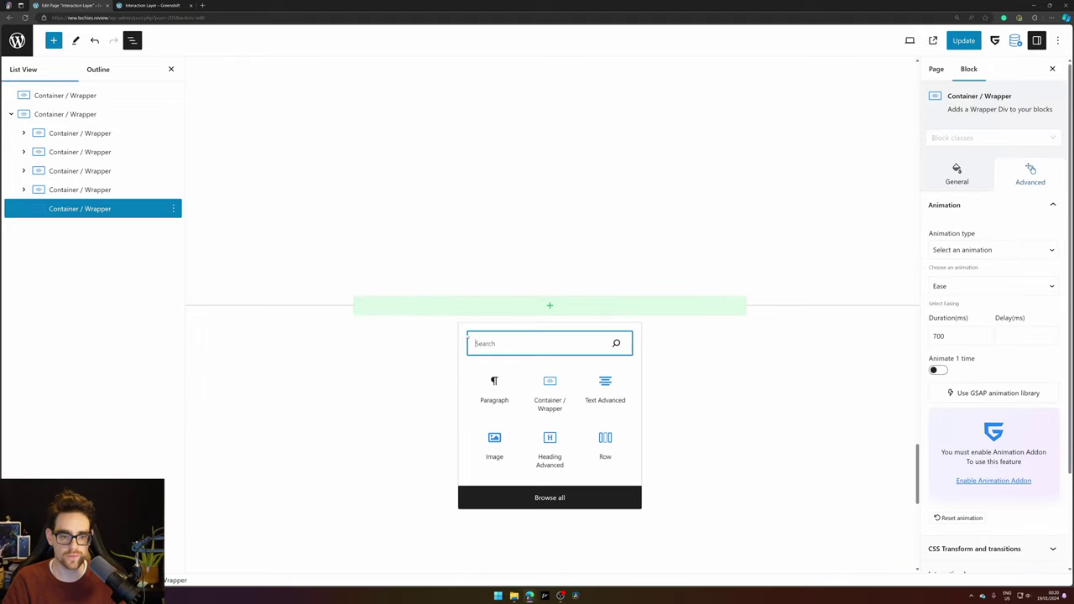
type("head")
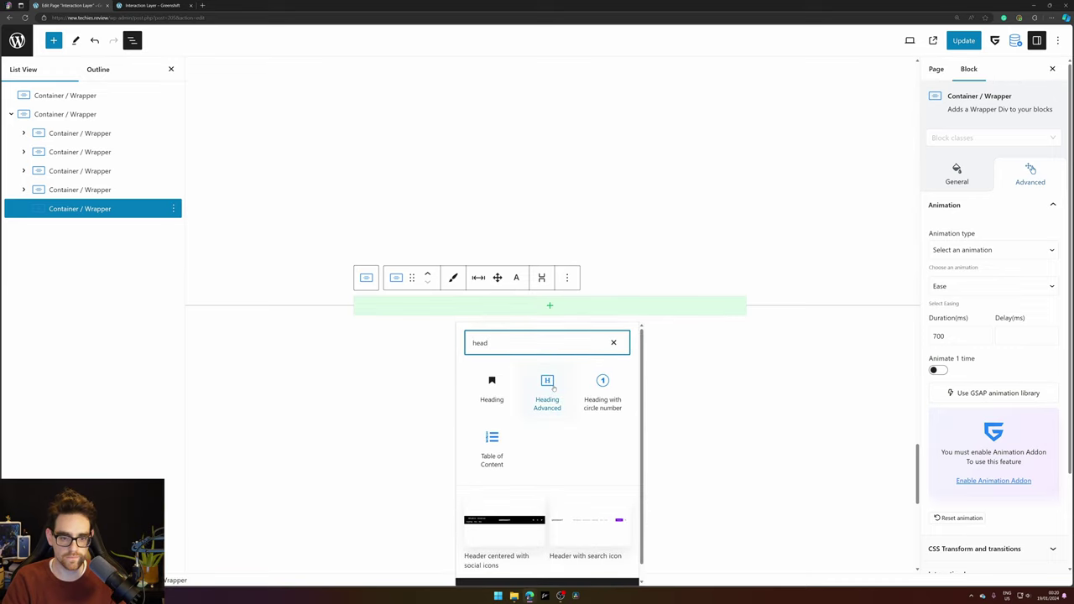
left_click(547, 385)
key("Return")
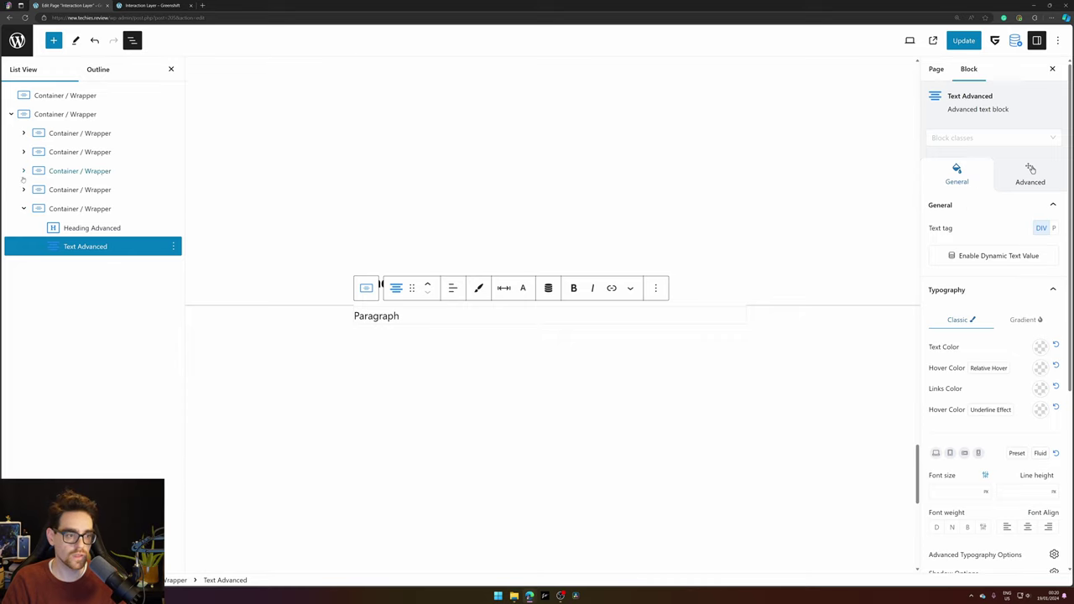
left_click(83, 209)
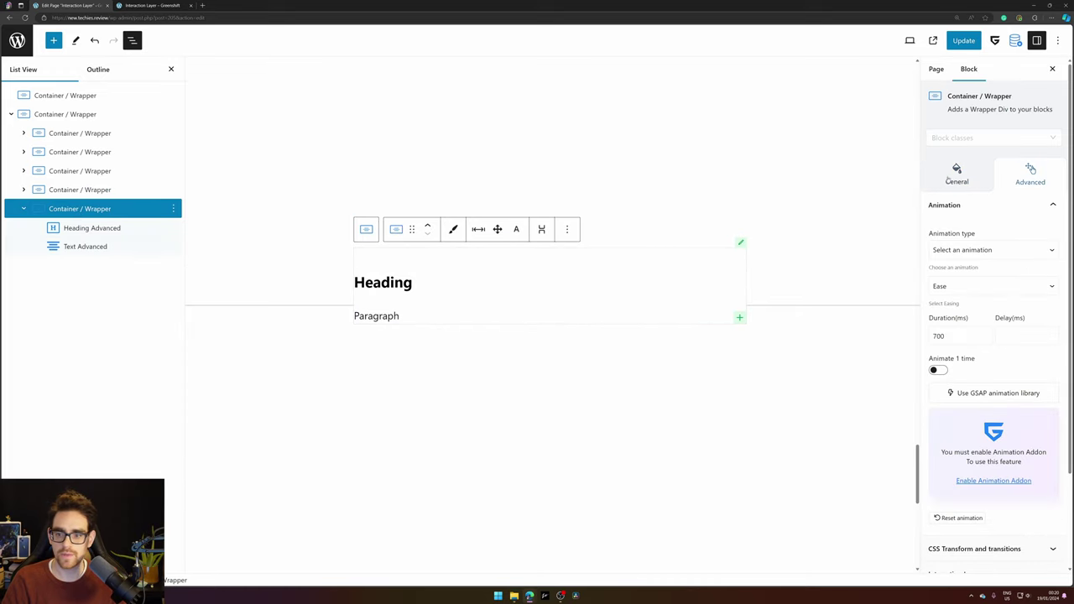
- Add an interaction layer to the new container triggered On Enter viewport
scroll(1002, 379, "down", 2)
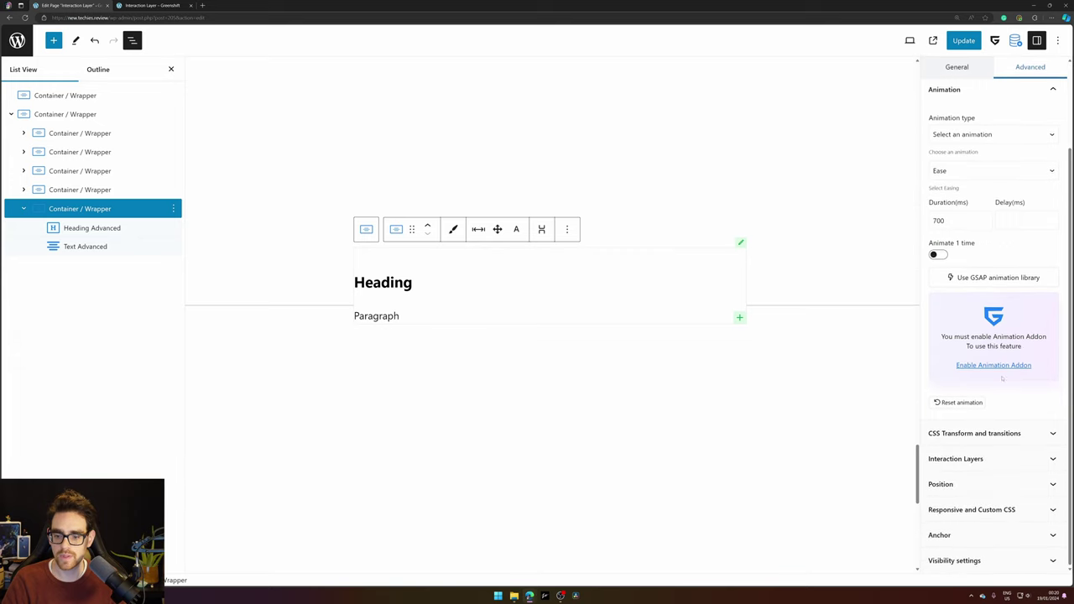
left_click(973, 458)
scroll(993, 501, "down", 1)
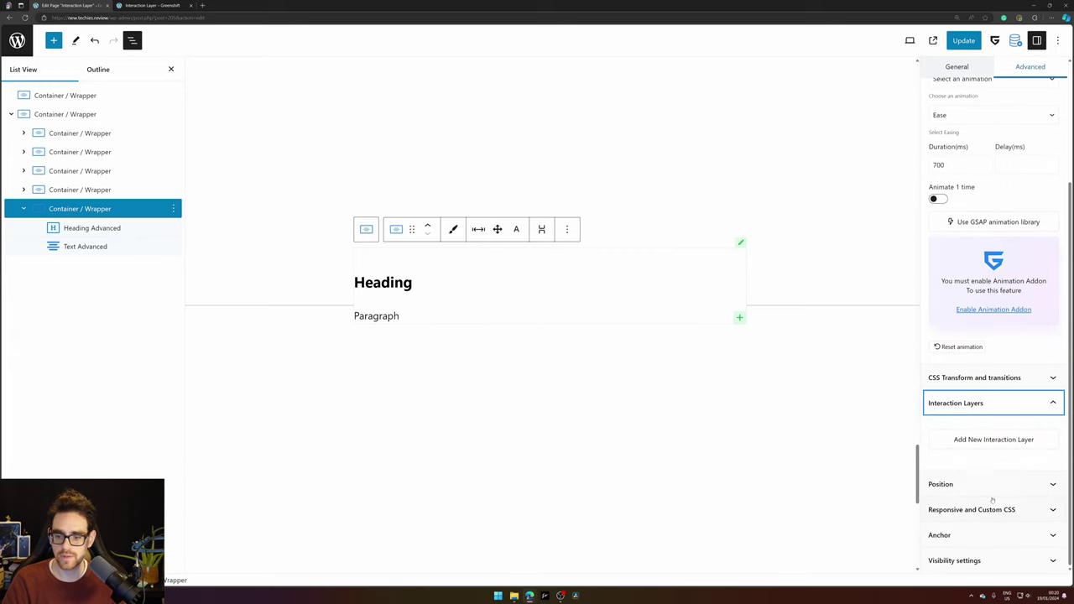
left_click(982, 441)
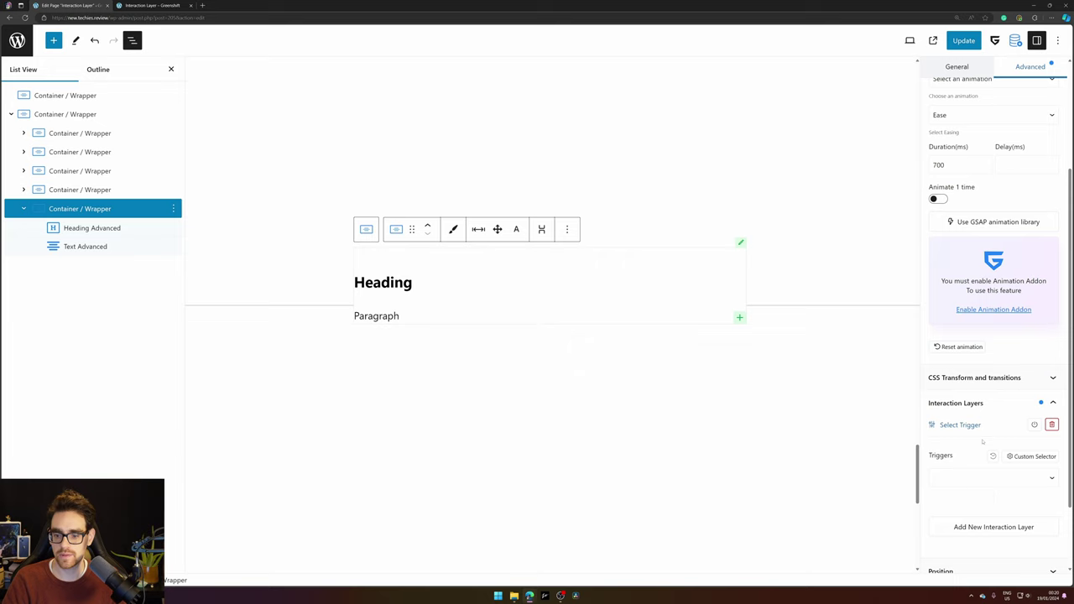
scroll(982, 442, "down", 2)
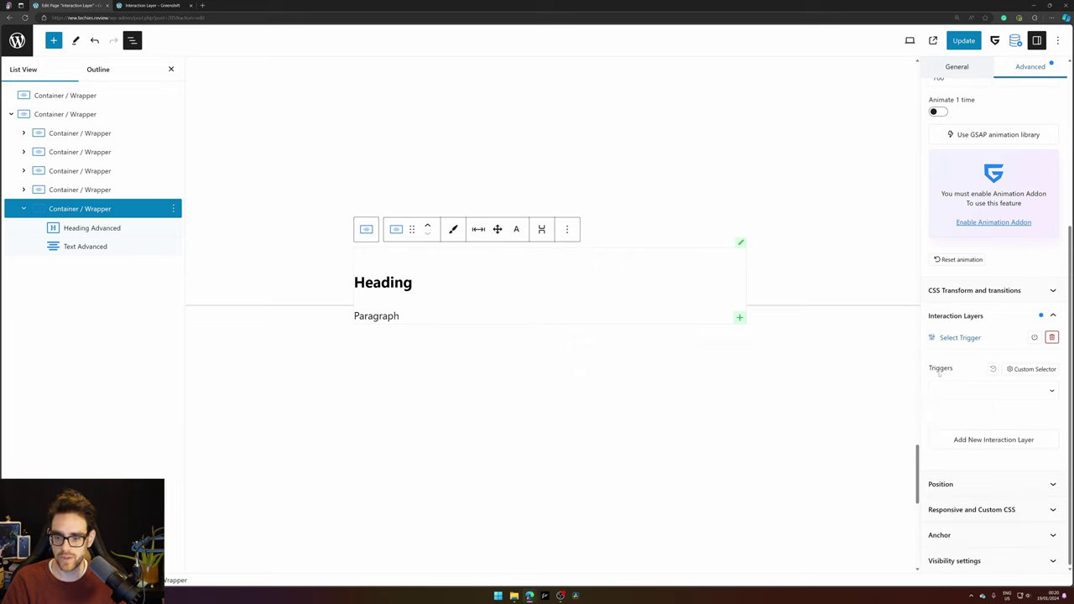
left_click_drag(928, 369, 958, 370)
left_click(977, 391)
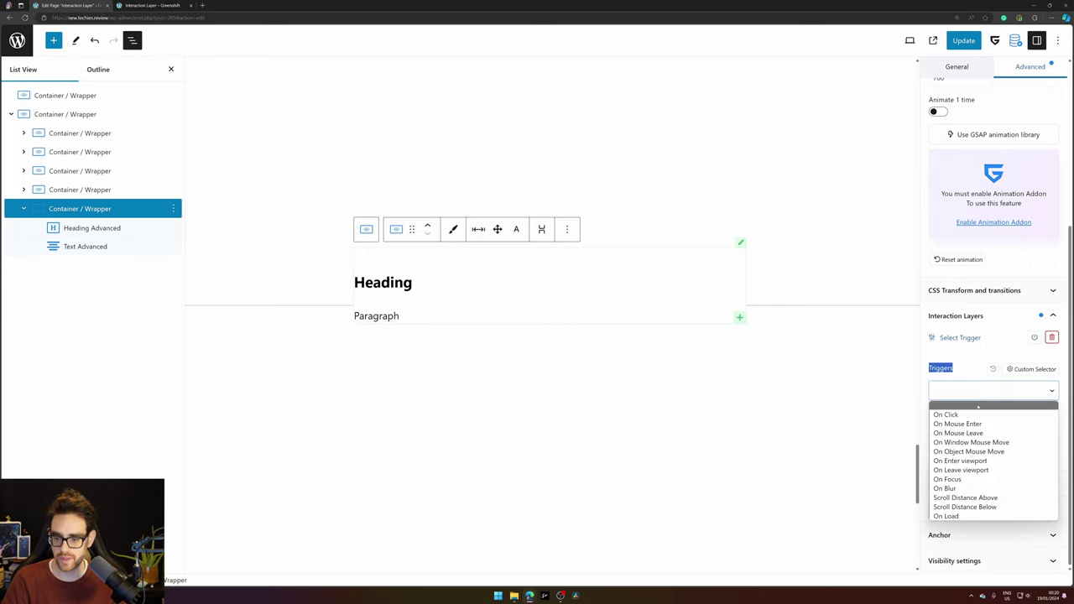
left_click(1001, 461)
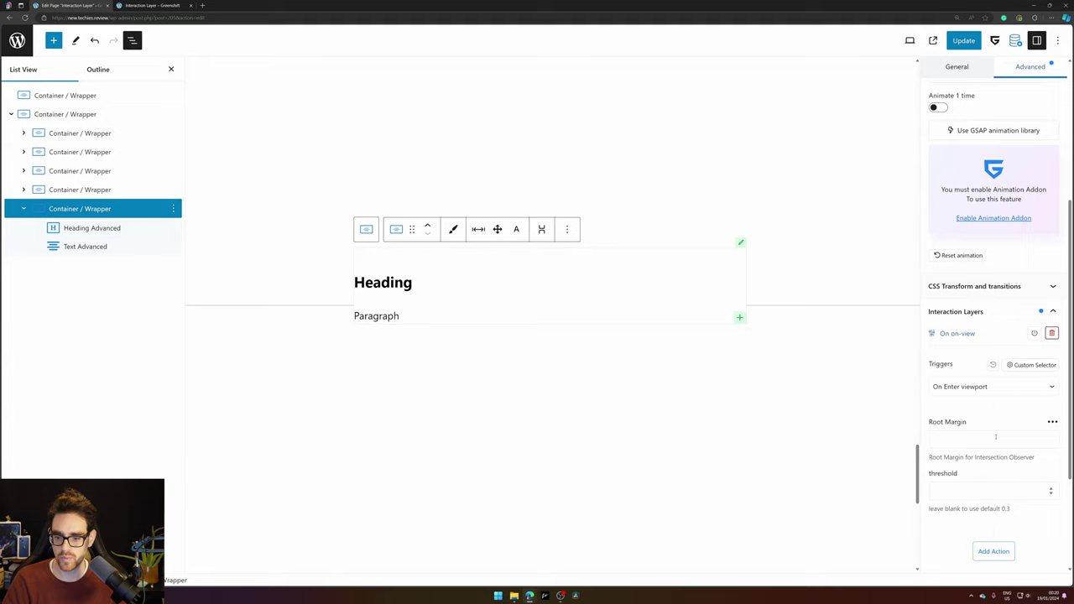
- Apply the Center view root margin preset (-50% 0% -50% 0%, threshold 0) and add one empty action
scroll(954, 285, "down", 3)
left_click(1052, 270)
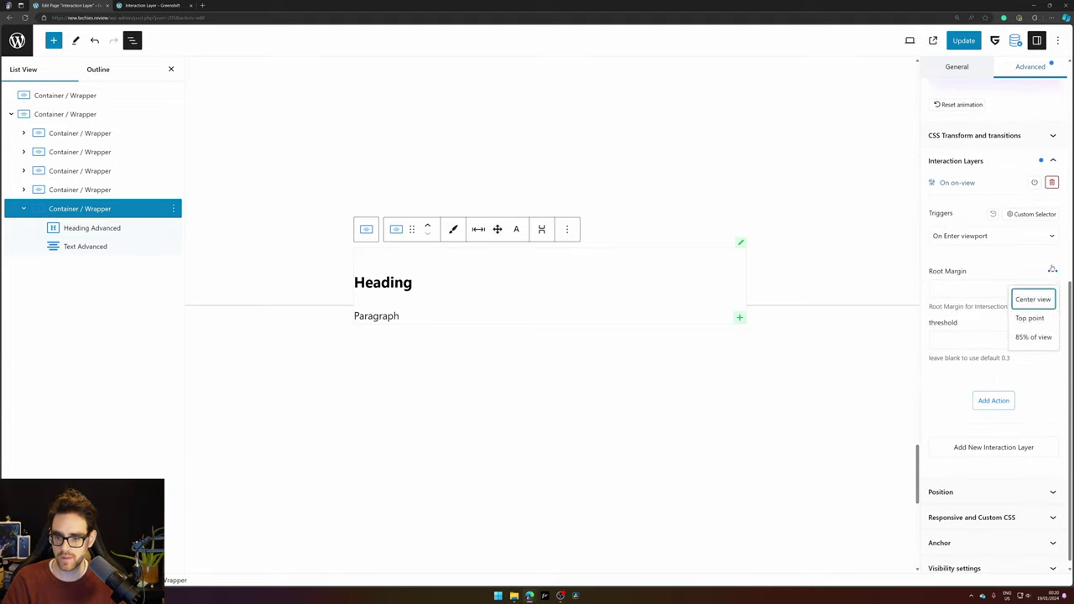
left_click(1033, 299)
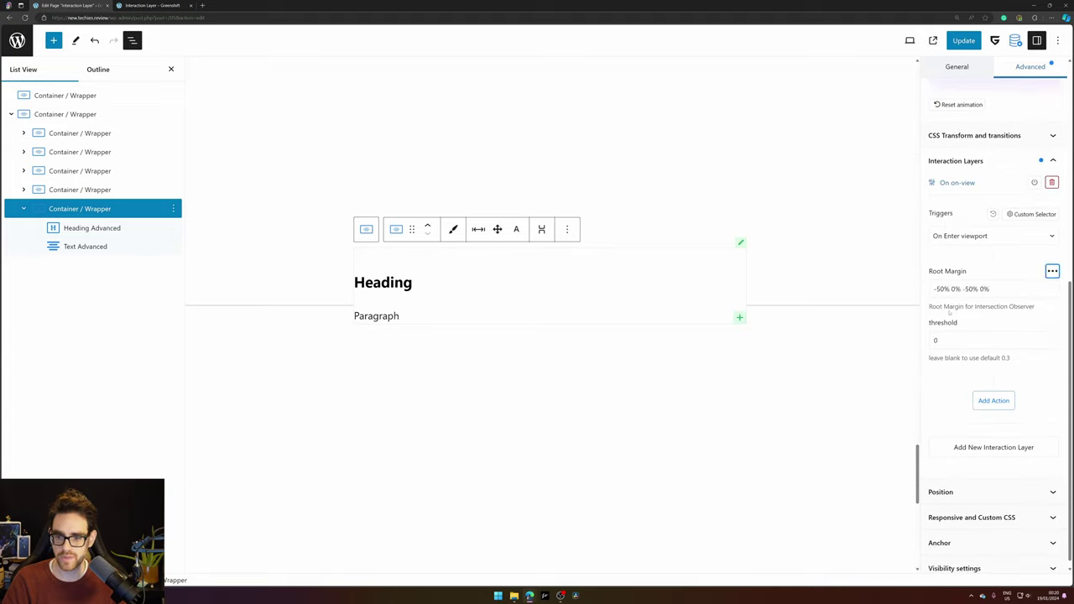
scroll(949, 312, "down", 1)
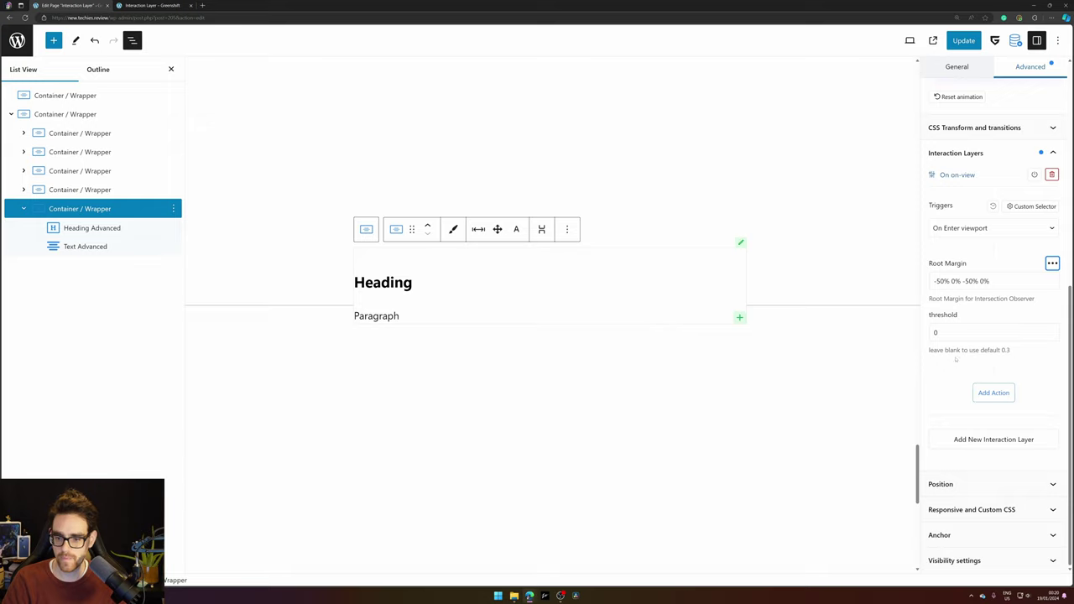
left_click(993, 393)
scroll(972, 271, "down", 3)
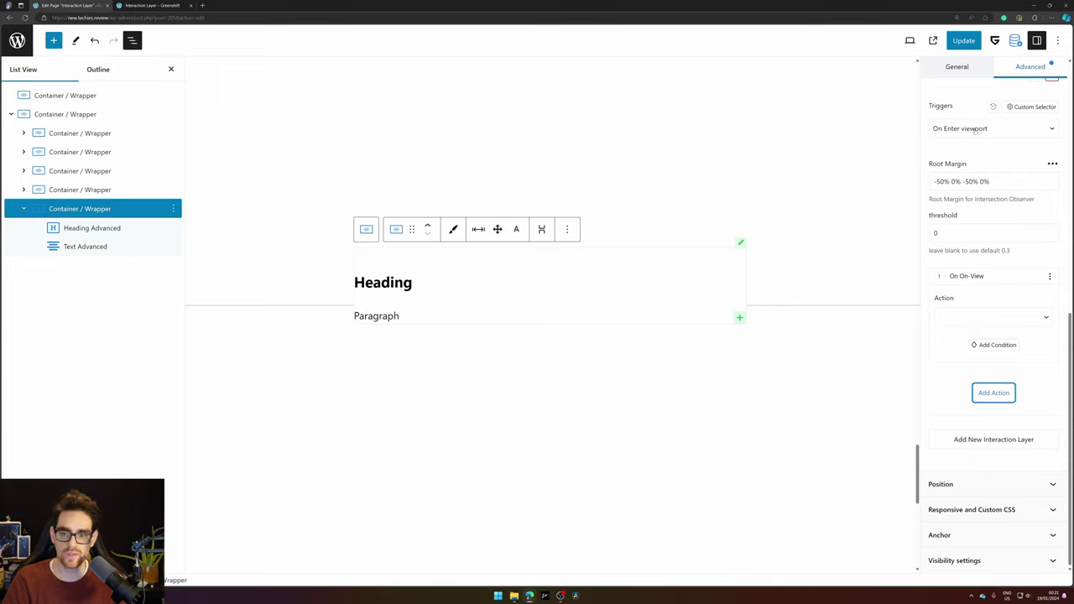
- Make the action a Set CSS Variable/Property action setting background-color to red
left_click(973, 315)
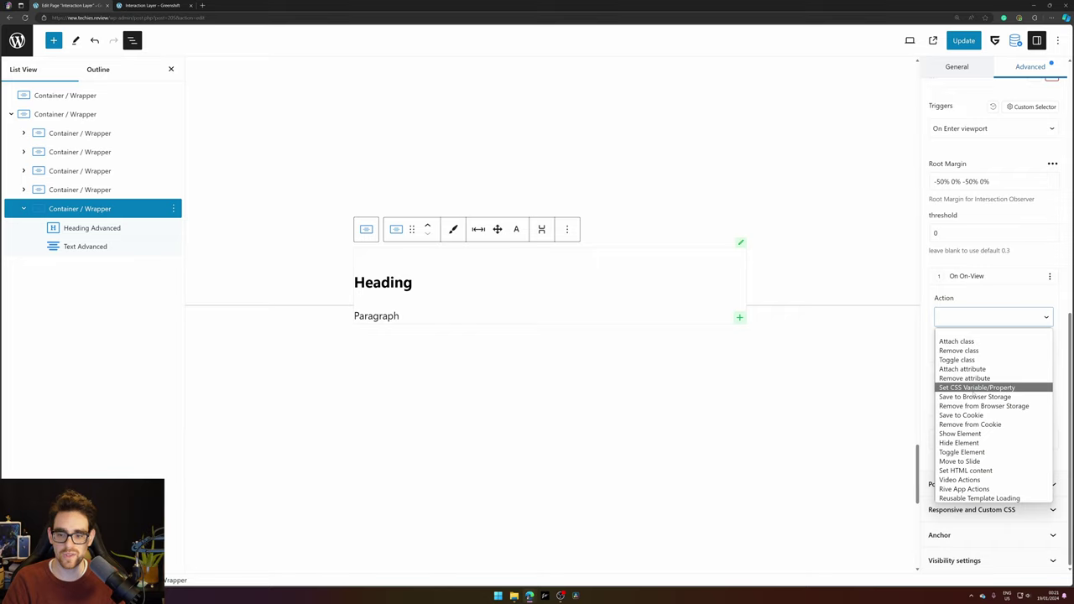
left_click(976, 387)
left_click(961, 374)
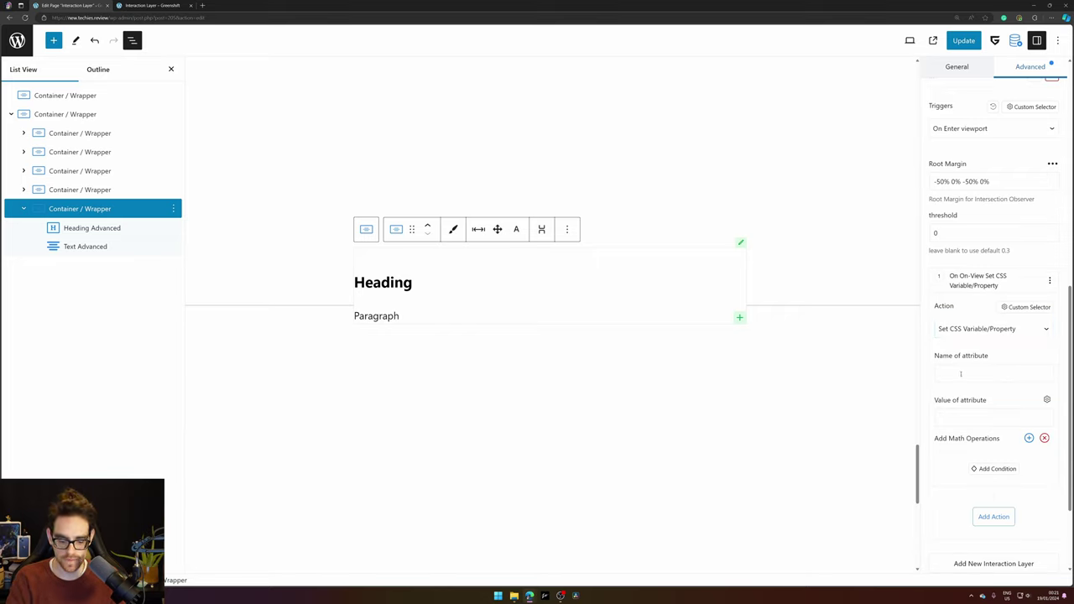
type("background-color")
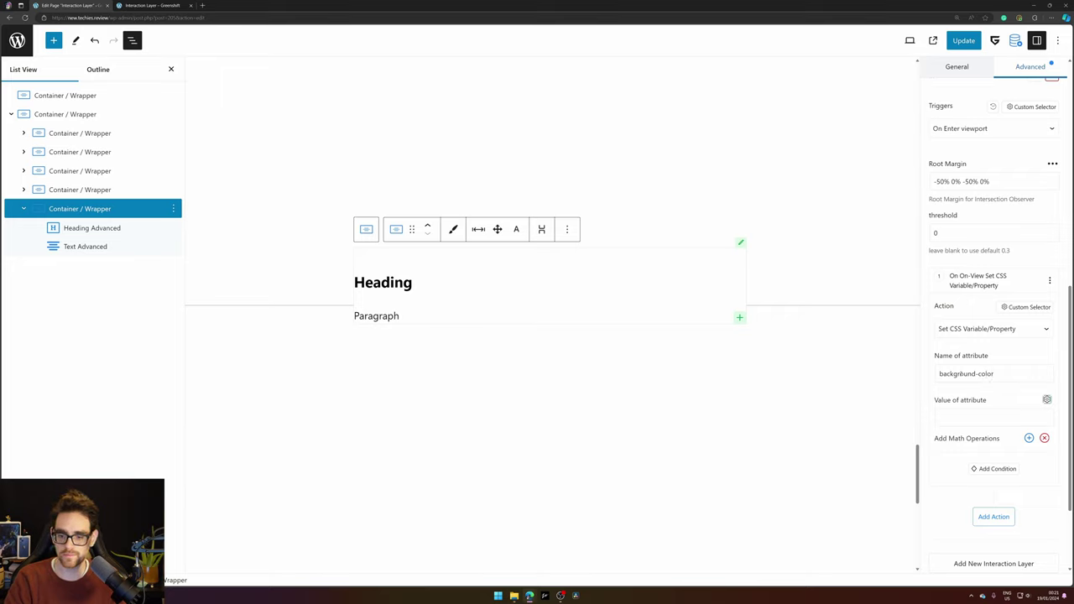
left_click(990, 417)
type("red")
scroll(985, 340, "down", 2)
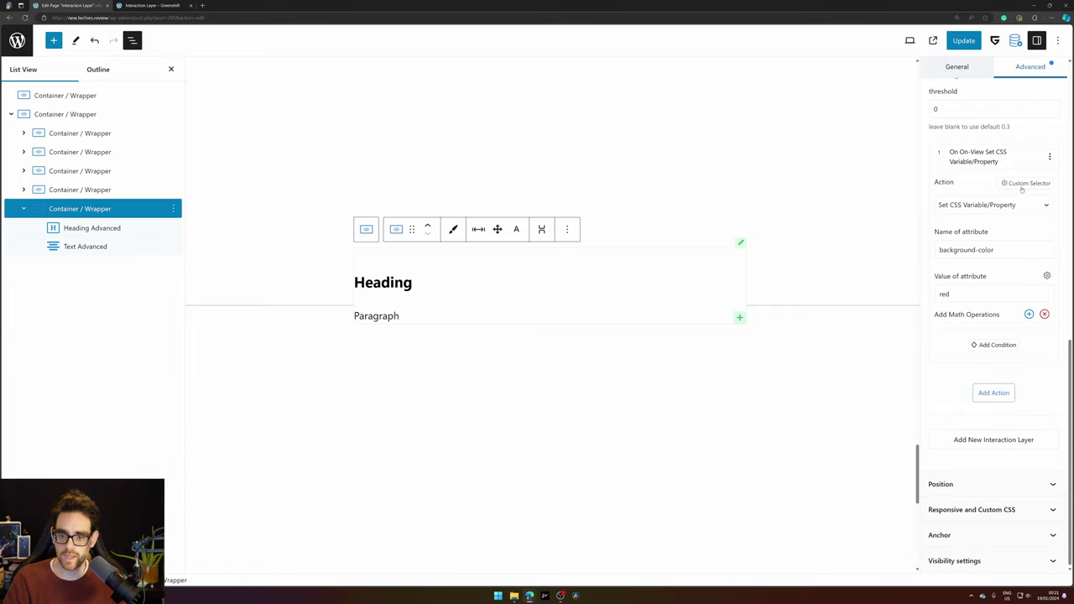
- Enable Custom Selector and insert .bgChange from the second container using the Css Selector Builder
left_click(1022, 186)
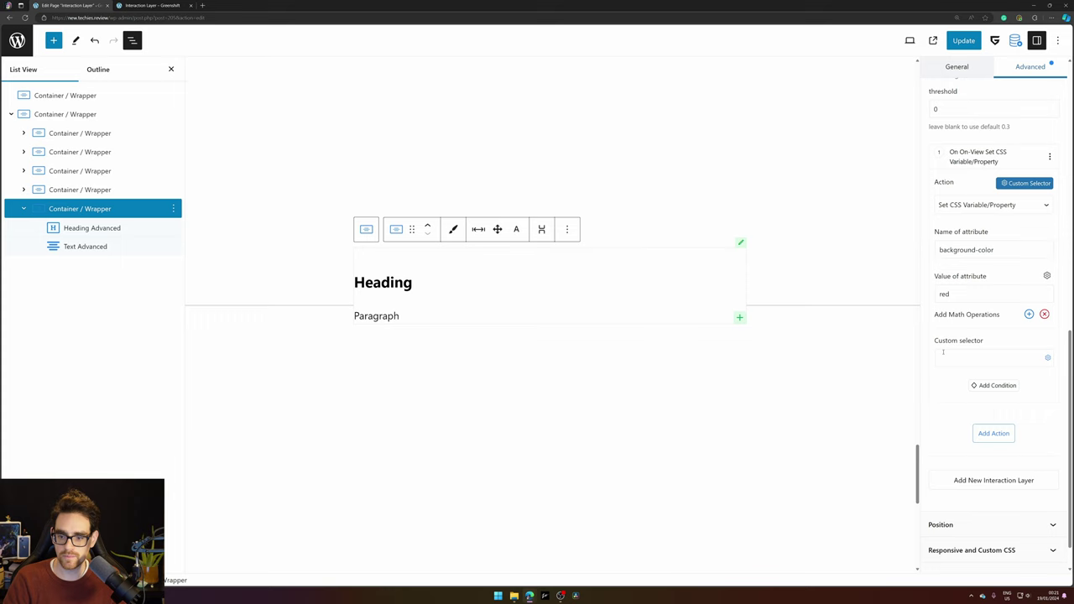
left_click(1047, 357)
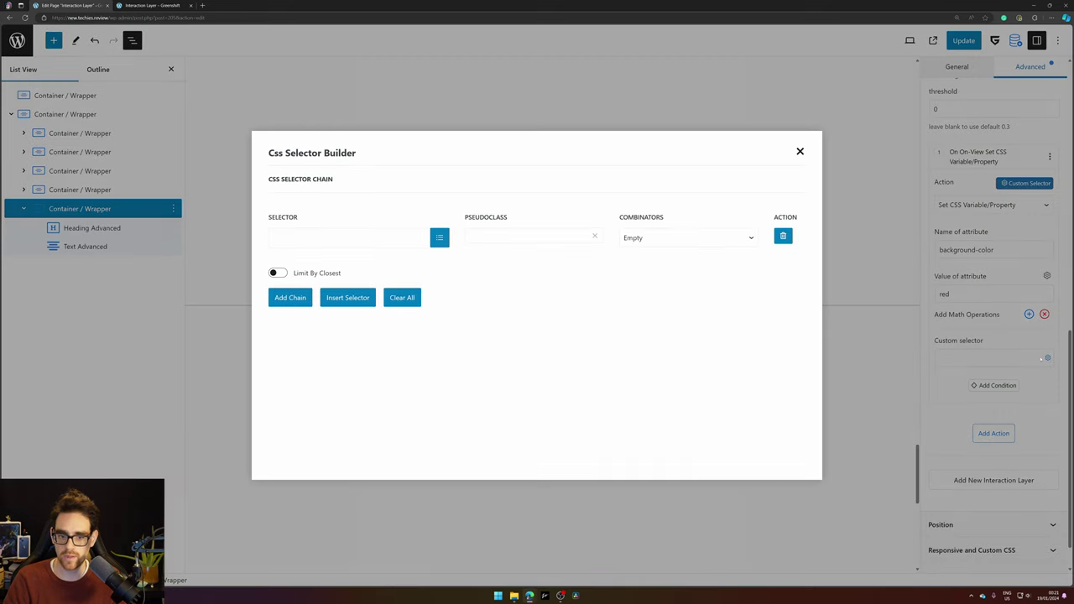
left_click(445, 238)
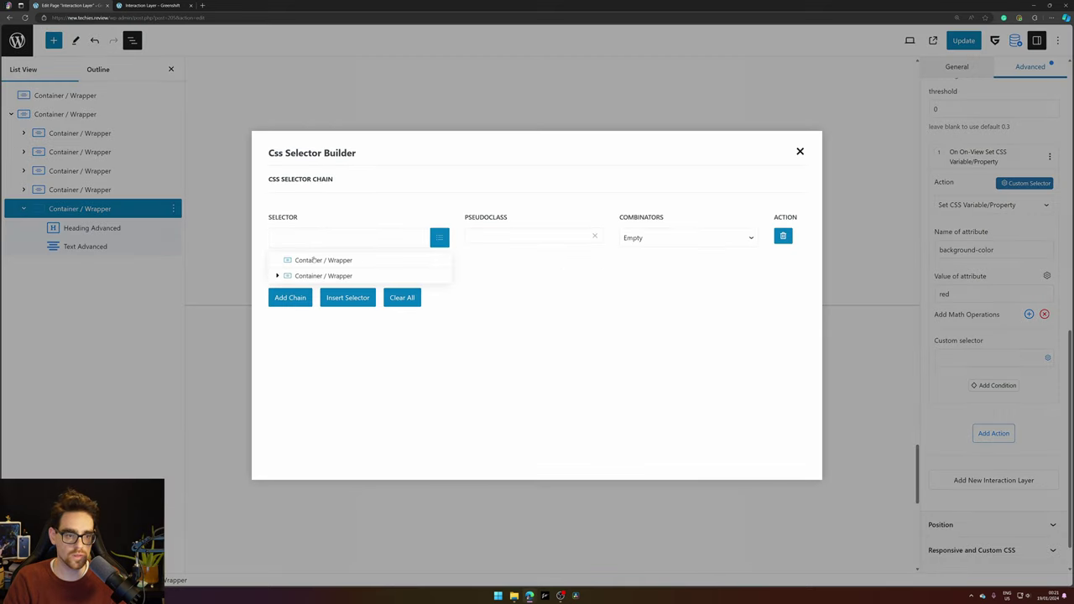
left_click(302, 277)
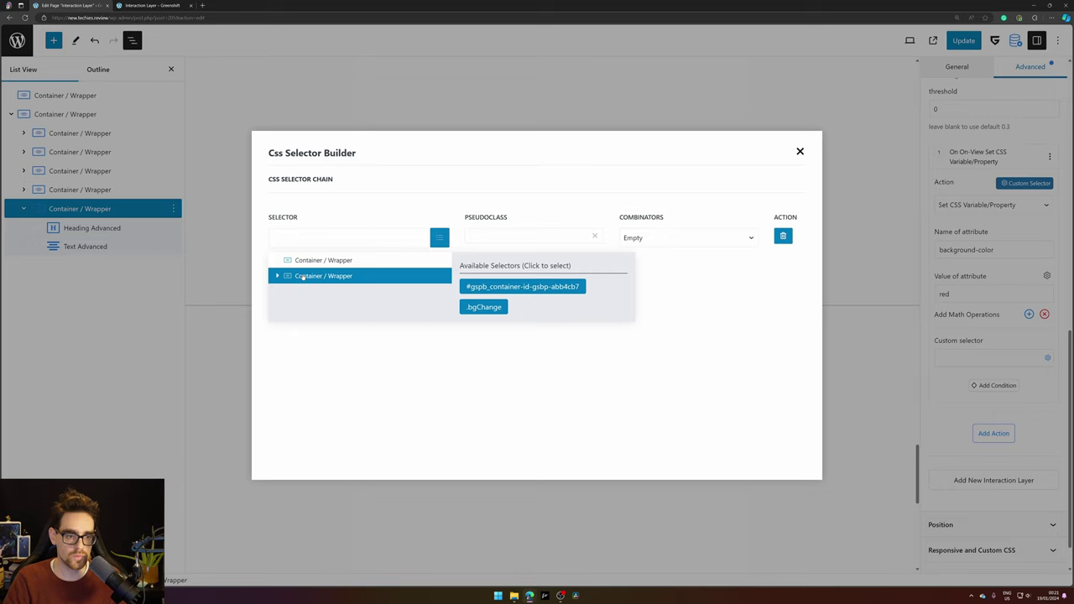
left_click(476, 307)
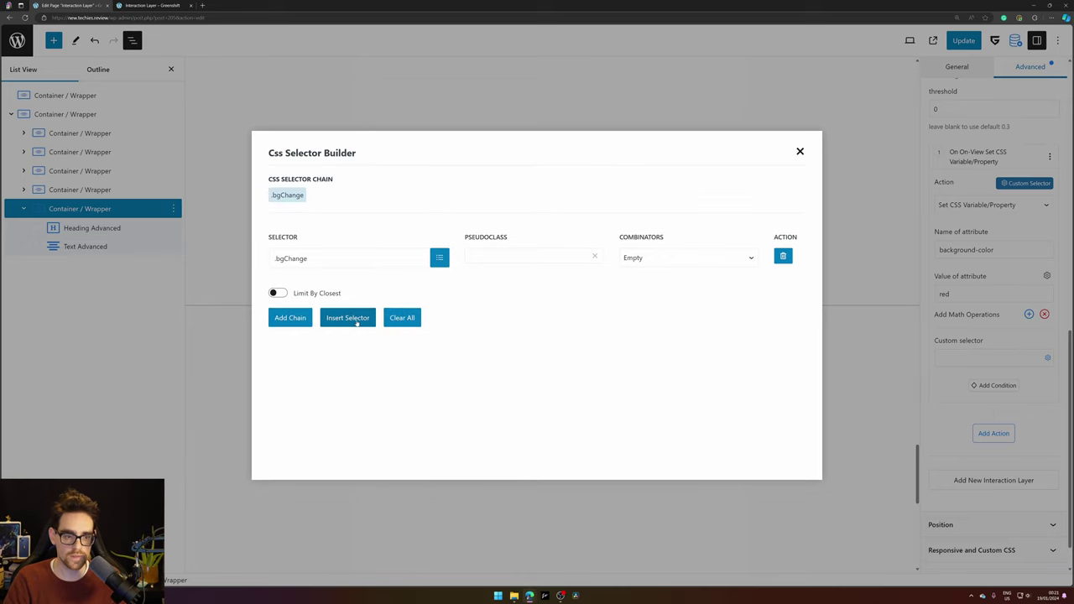
left_click(357, 318)
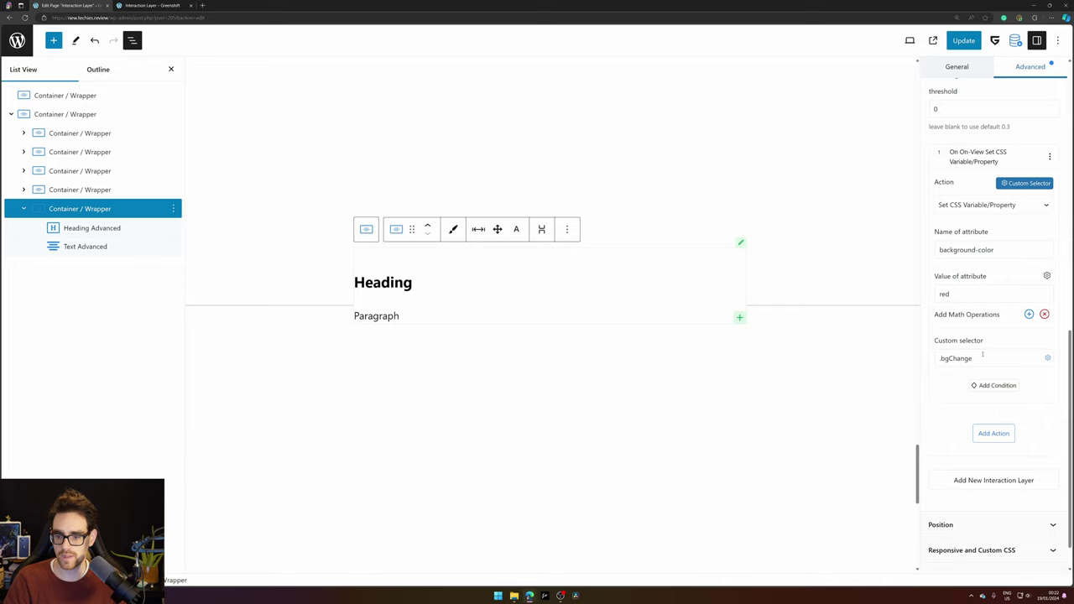
triple_click(983, 354)
left_click(1000, 359)
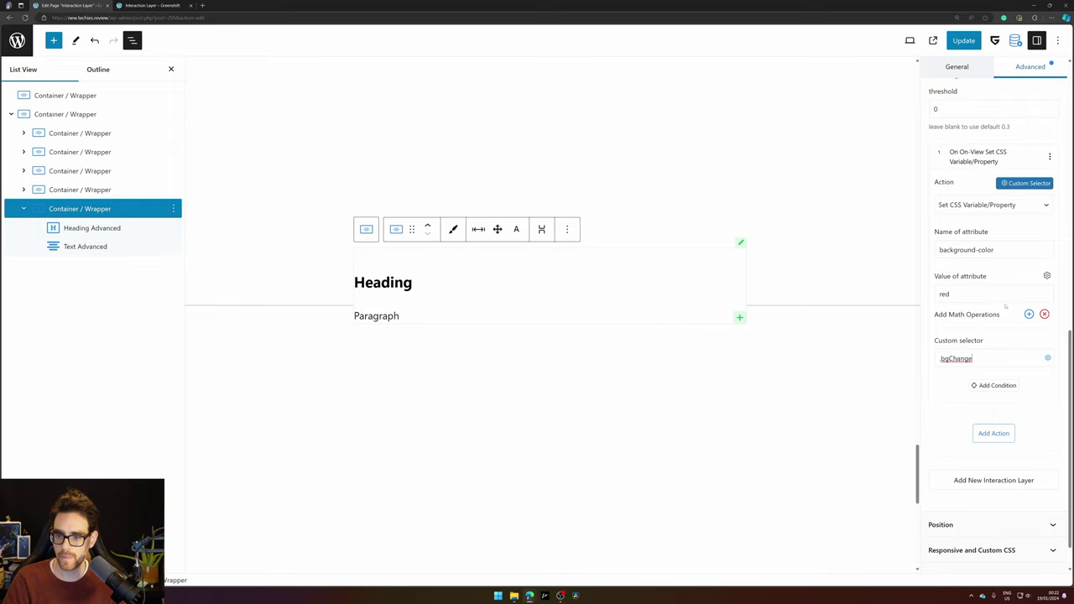
- Update the page and reload the live front-end with F5
left_click(962, 42)
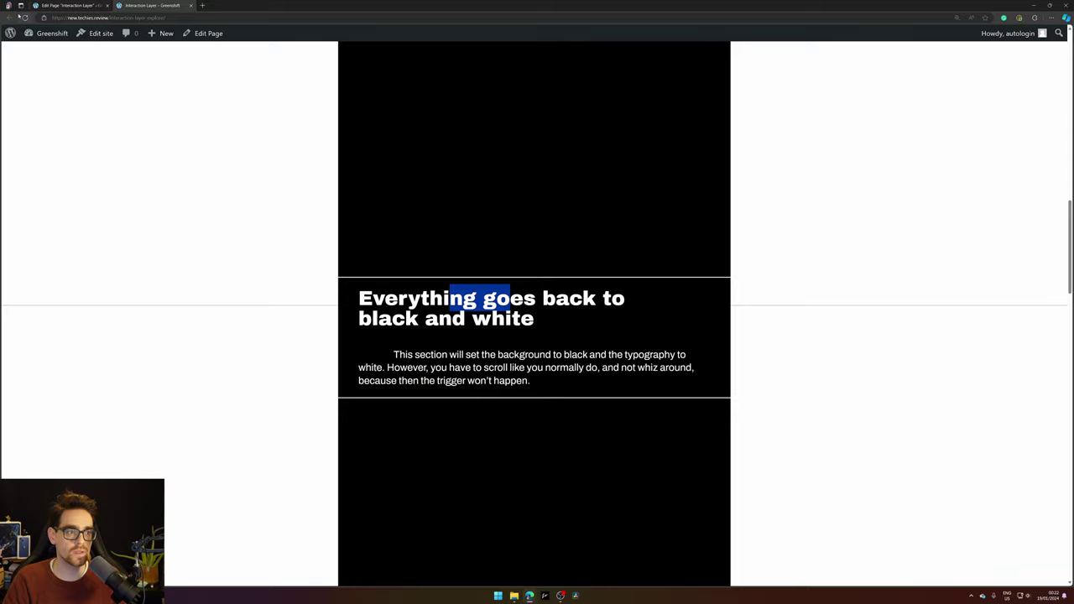
scroll(195, 307, "up", 10)
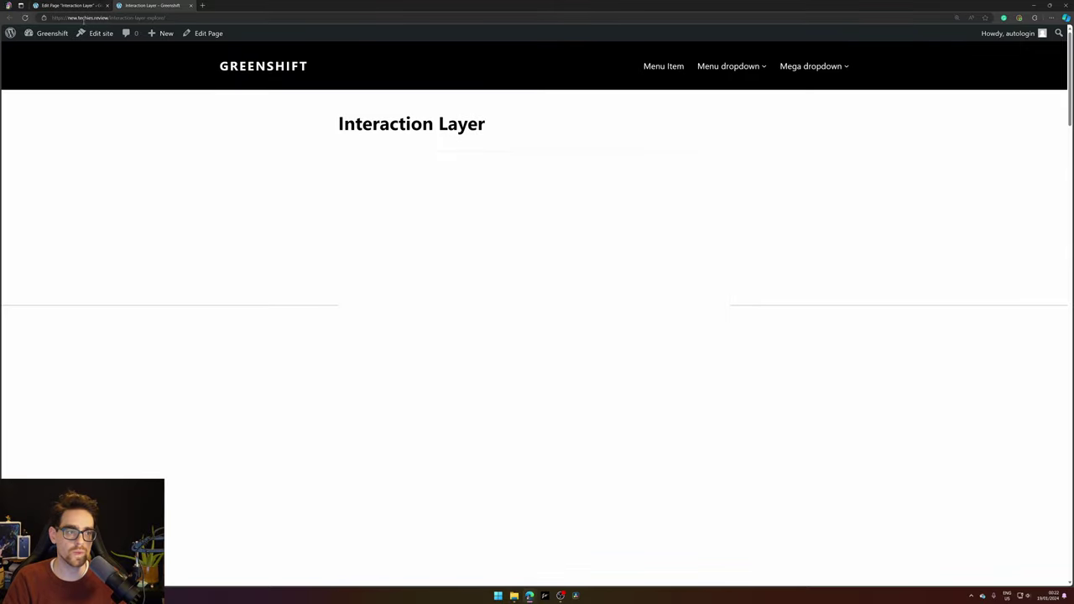
key("F5")
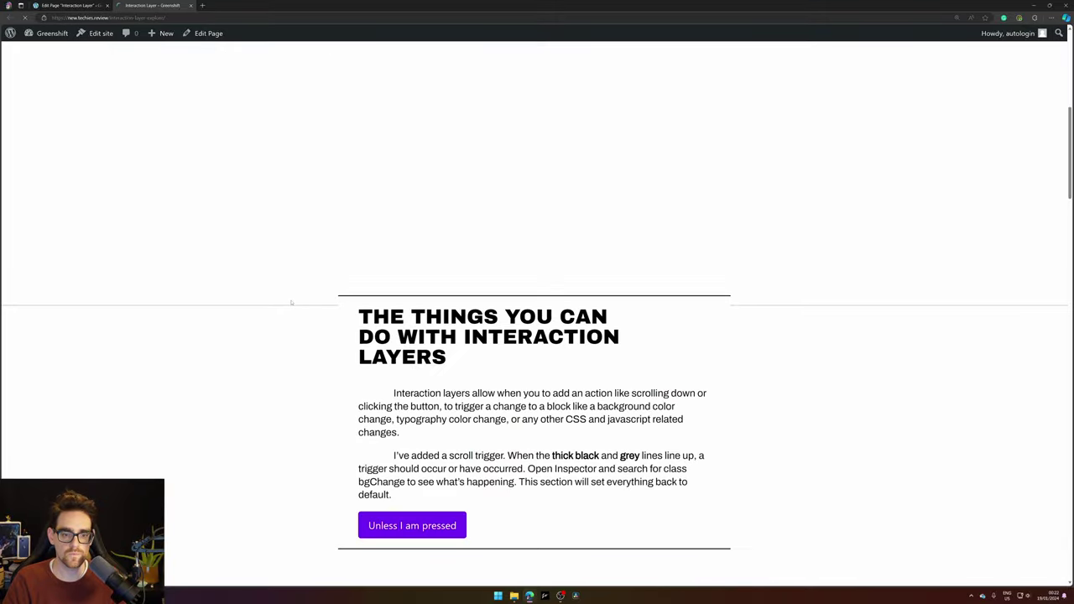
- Scroll to the new Heading section to confirm the background turns red, then back to orange
scroll(292, 303, "down", 4)
scroll(291, 303, "down", 7)
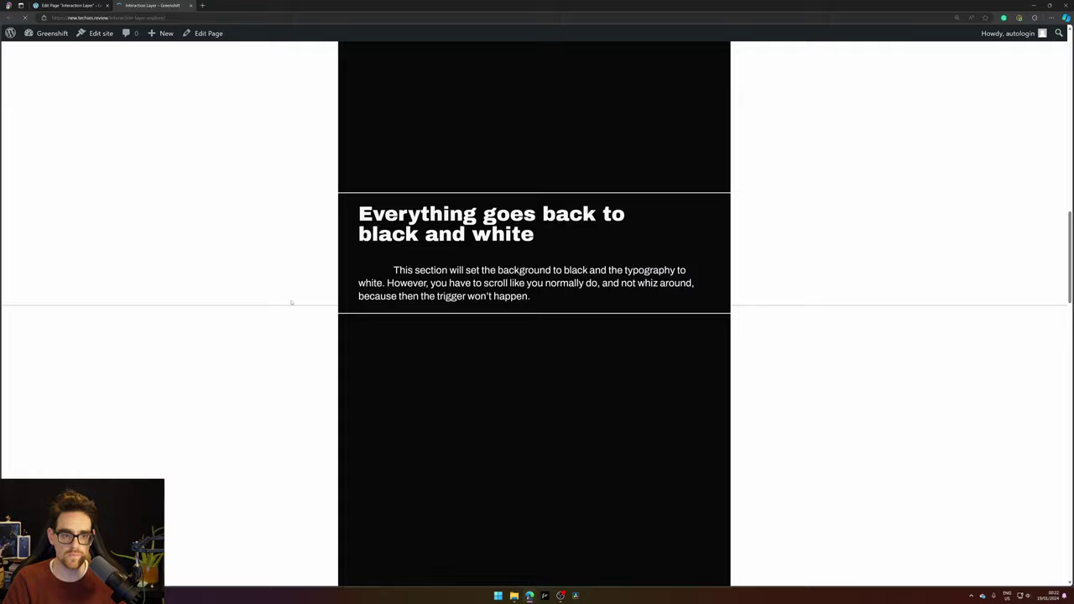
scroll(291, 303, "down", 4)
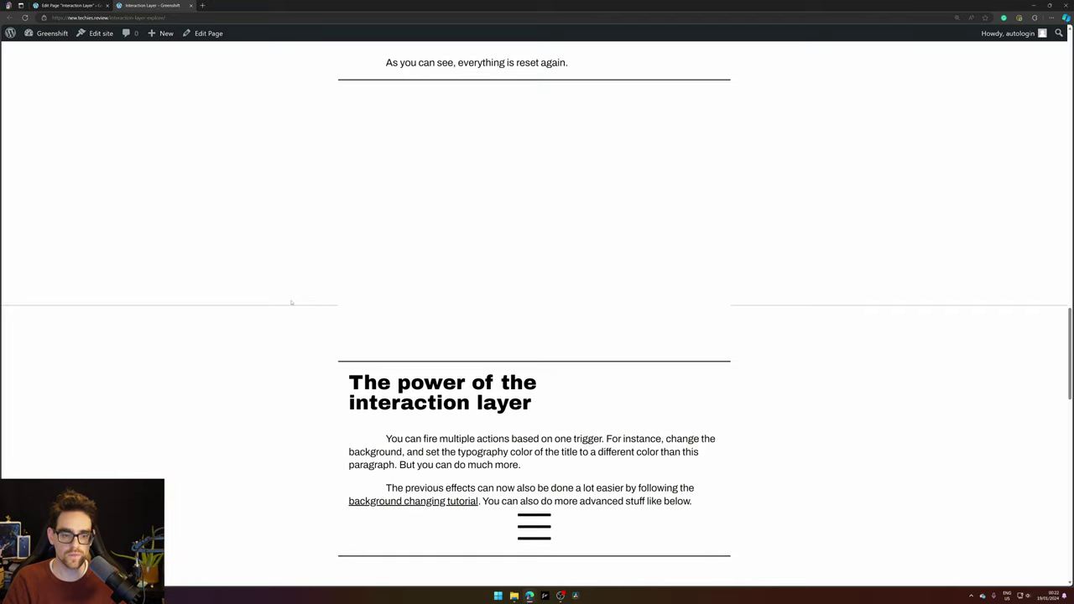
scroll(291, 303, "down", 5)
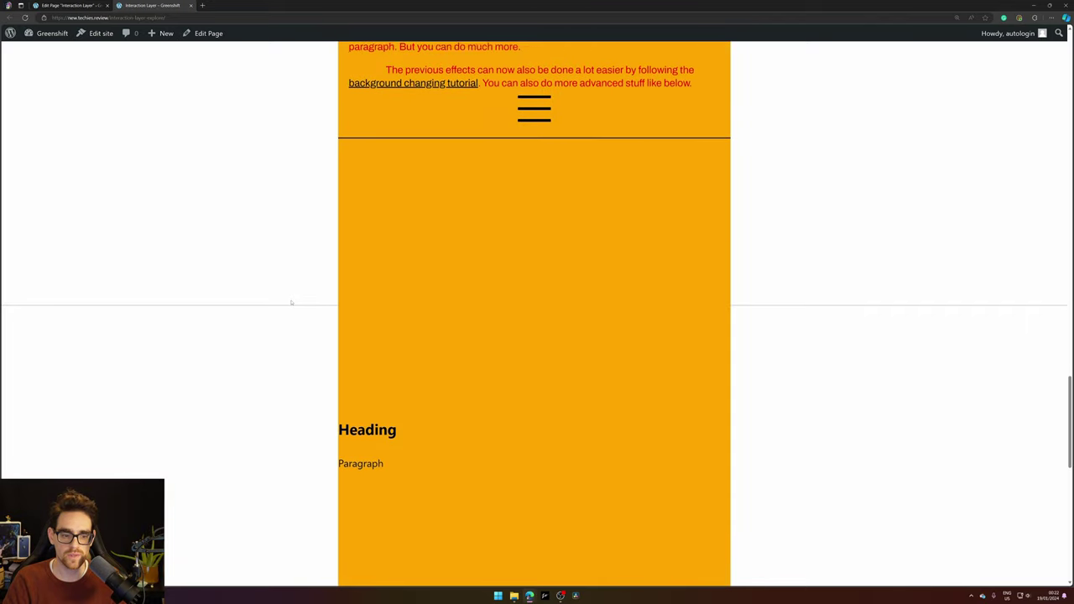
scroll(291, 303, "down", 2)
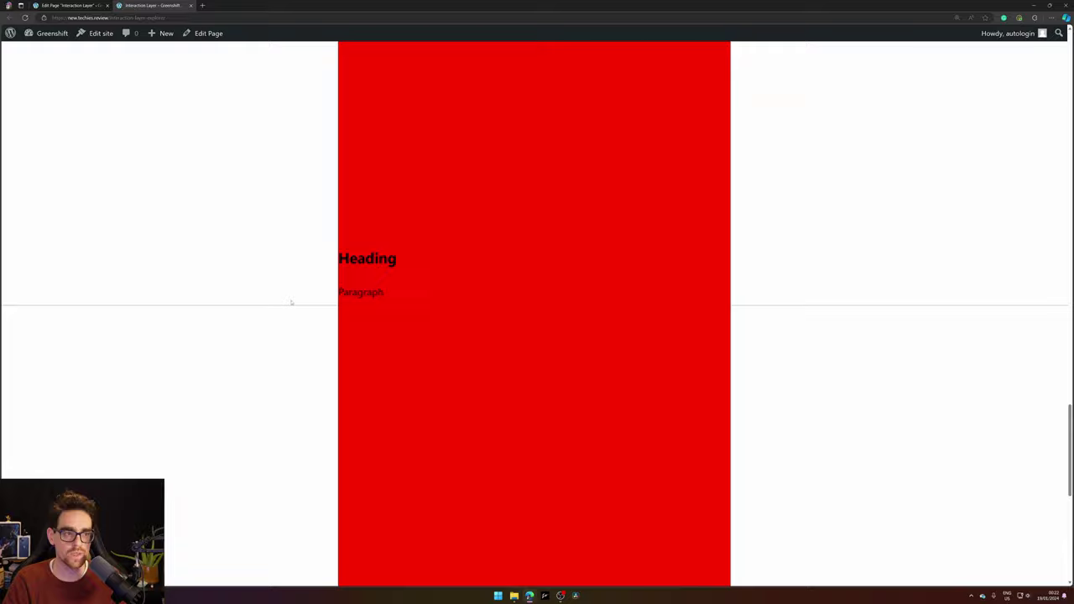
scroll(292, 303, "down", 2)
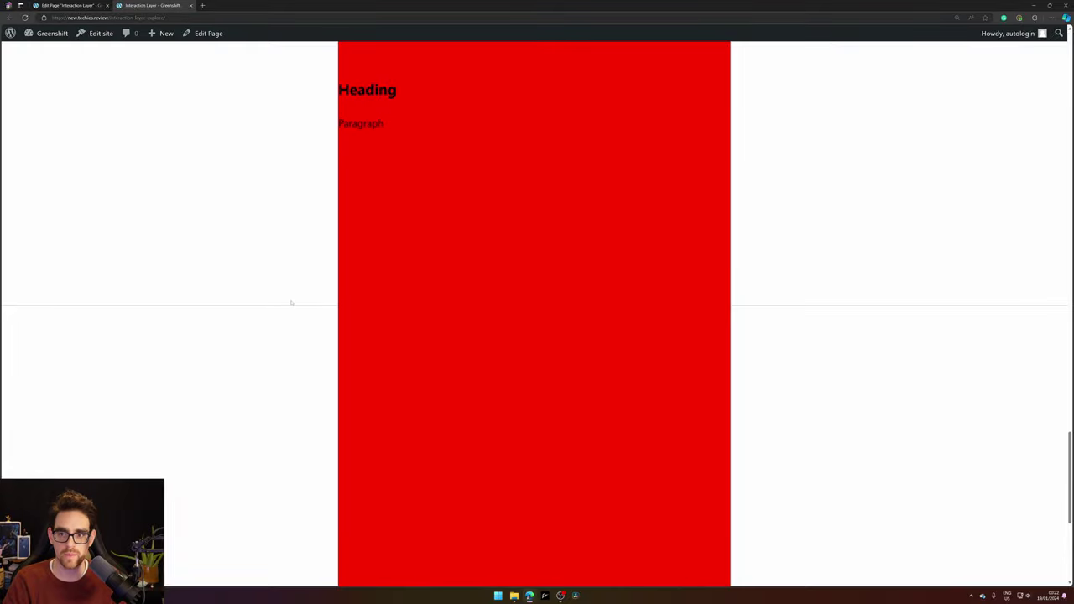
scroll(291, 303, "up", 8)
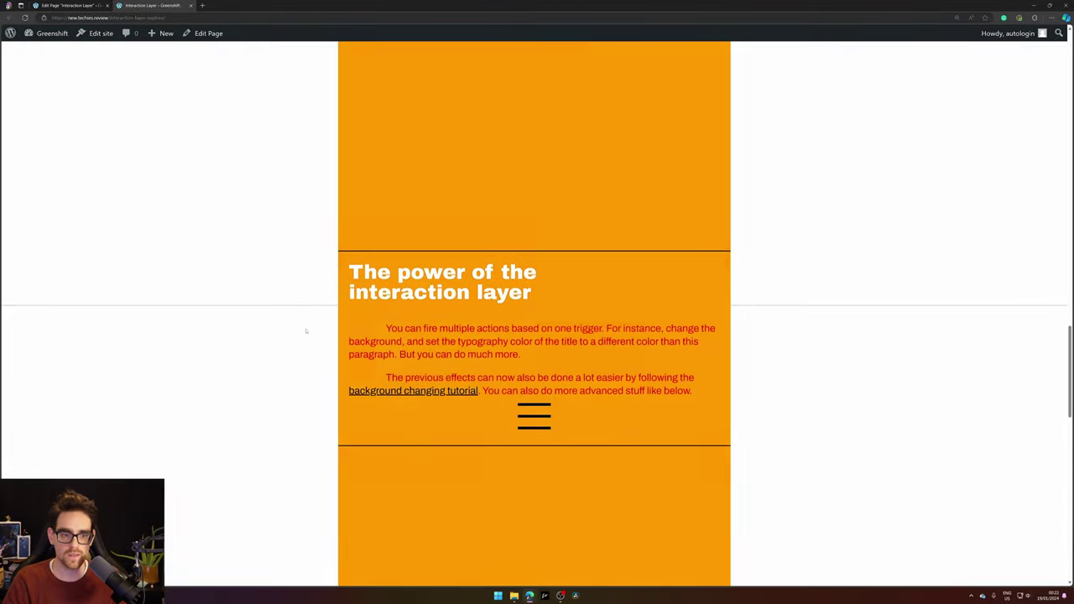